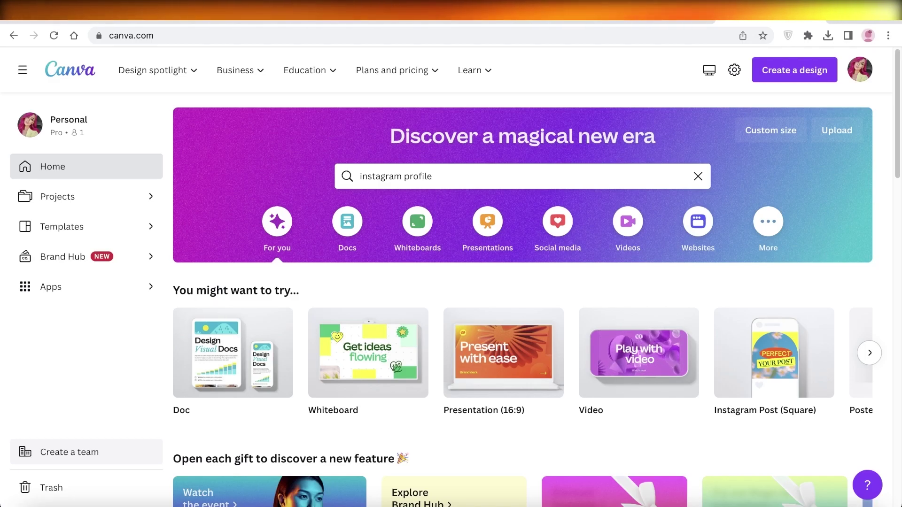
- Clear the 'instagram profile' query from the Canva home search box and dismiss its suggestions
click(698, 176)
click(776, 175)
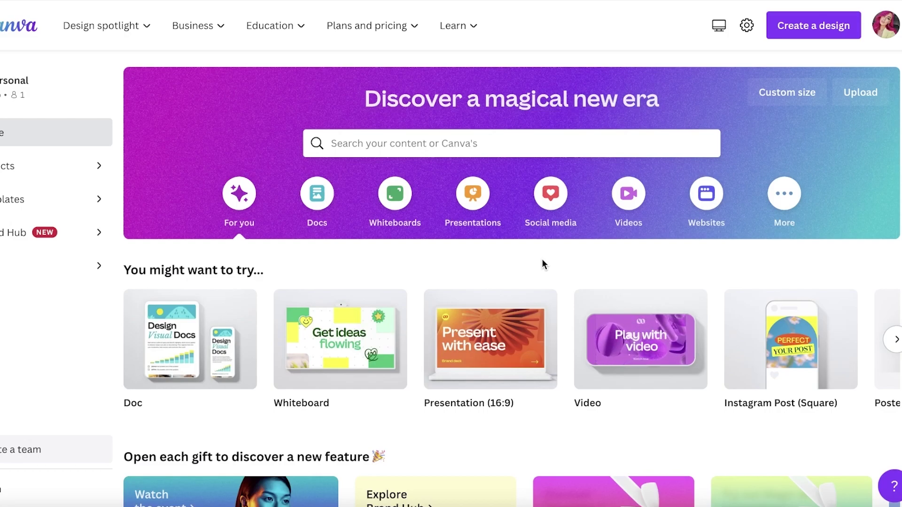
scroll(543, 266, down, 3)
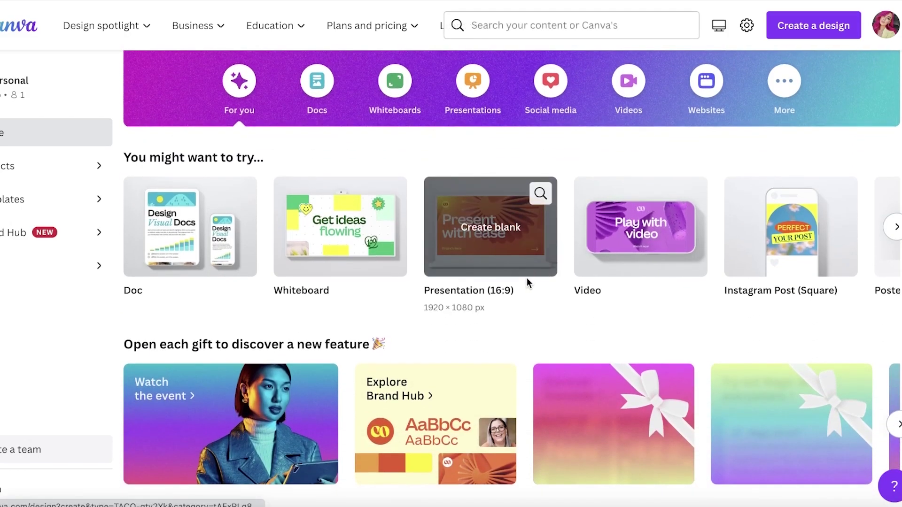
scroll(526, 278, up, 3)
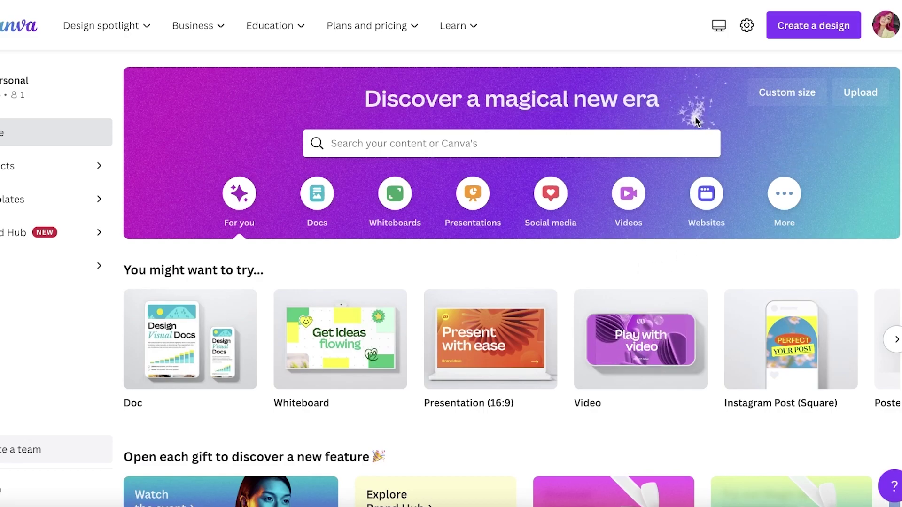
- Open the custom design size settings and enter a width of 800
click(869, 95)
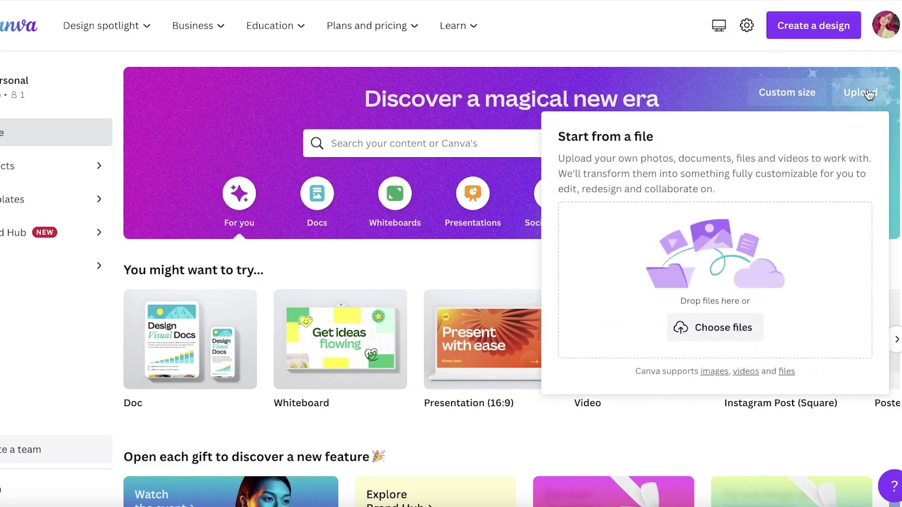
click(709, 90)
click(788, 92)
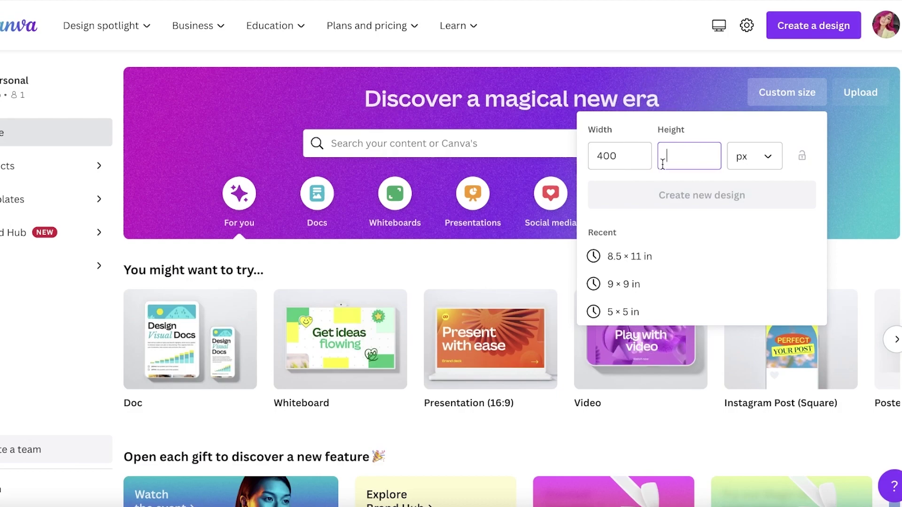
text(800)
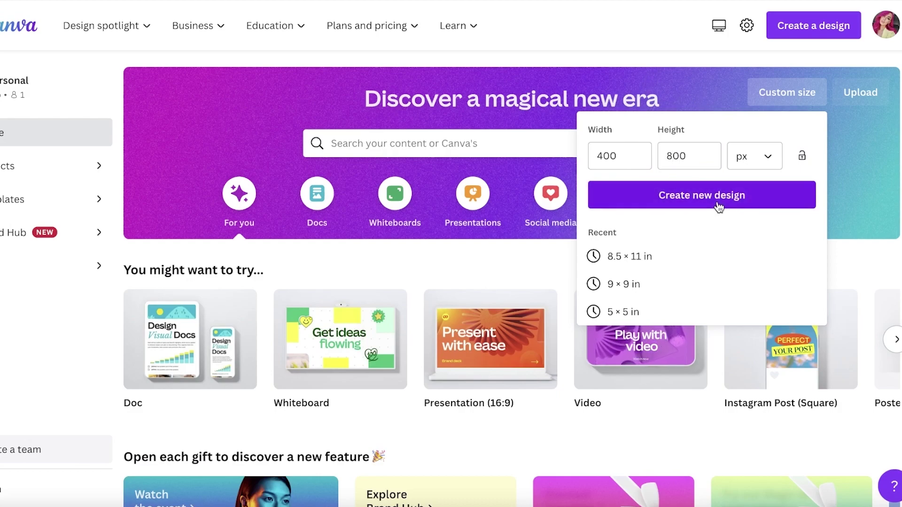
click(718, 207)
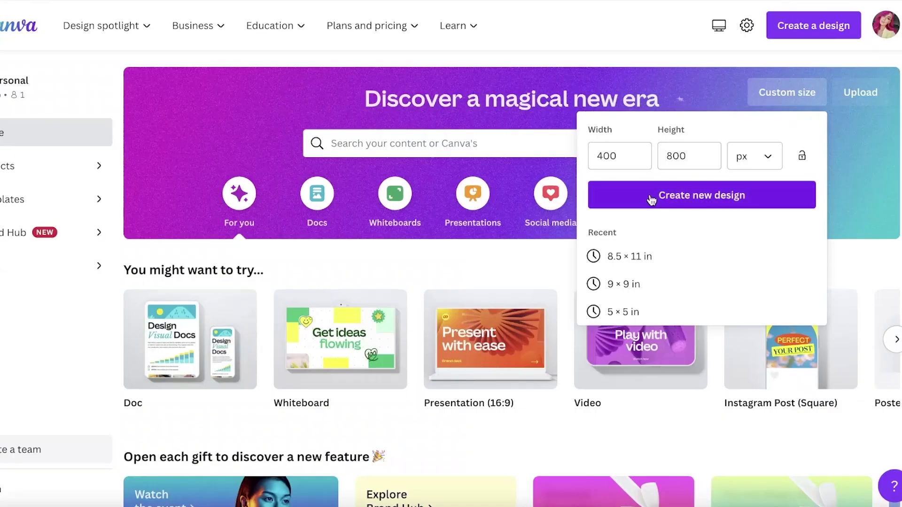
- Set the custom size to 800 × 400 px, then switch units to inches (8.333 × 4.166)
click(607, 155)
key(ctrl+a)
text(800)
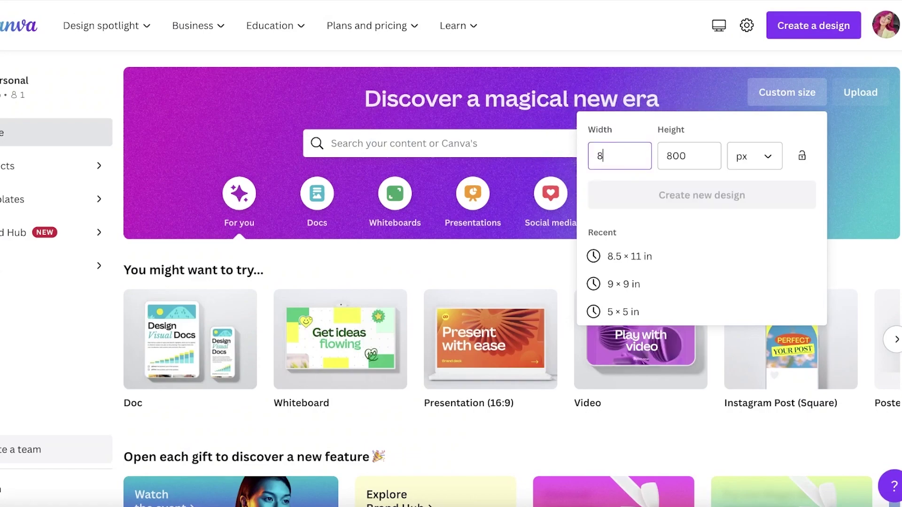
key(Tab)
key(BackSpace)
text(400)
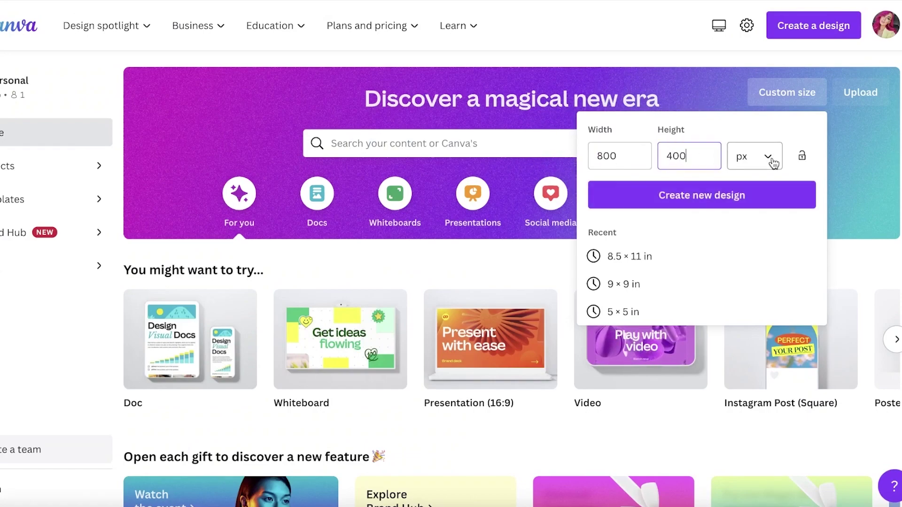
click(755, 155)
click(747, 221)
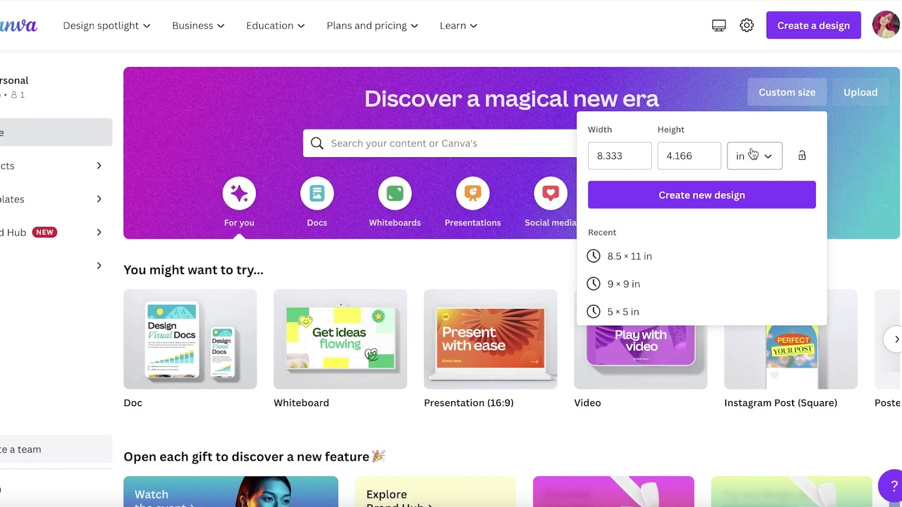
- Create the 8.333 × 4.166 in design and apply the business-card template with a circular portrait
click(675, 188)
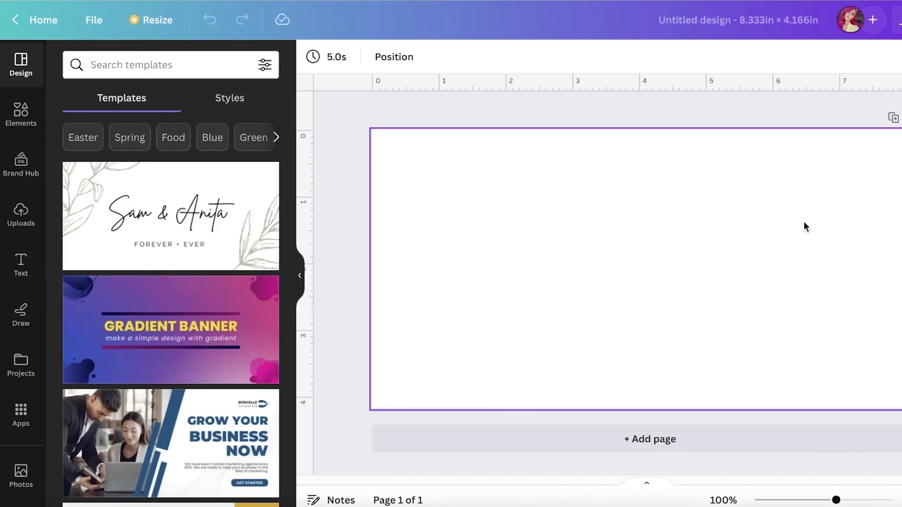
mouse_move(836, 500)
mouse_down()
mouse_move(806, 498)
mouse_move(836, 500)
mouse_up()
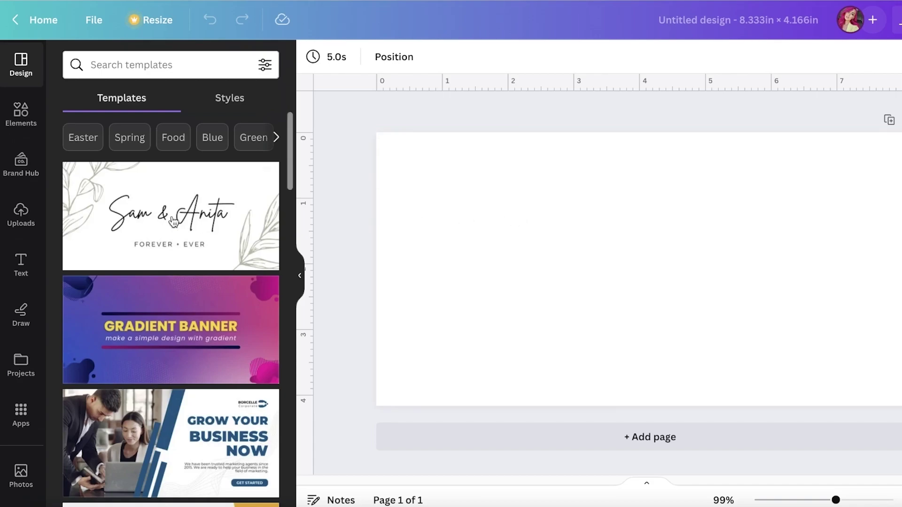
scroll(143, 268, down, 10)
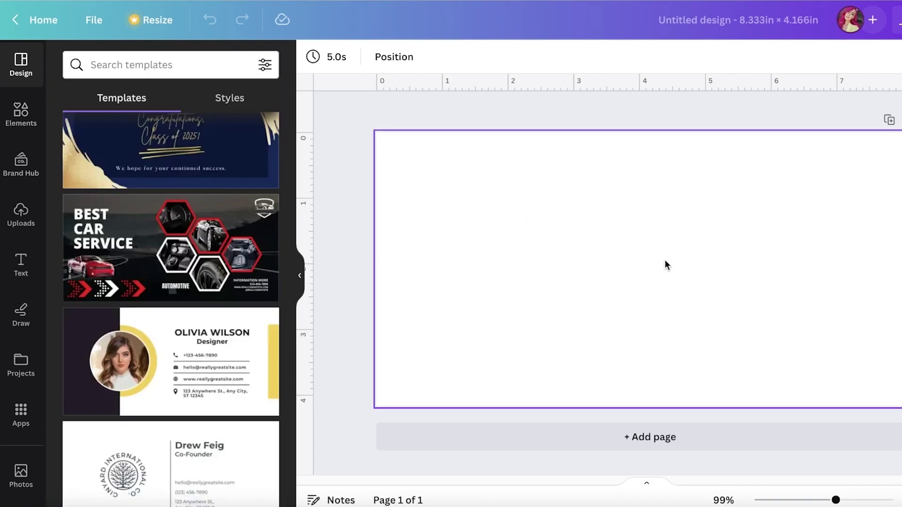
click(206, 367)
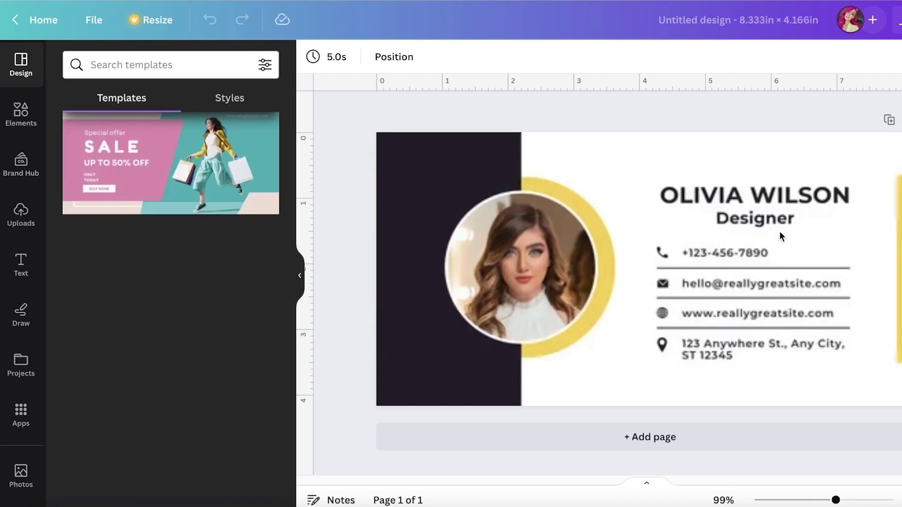
click(492, 271)
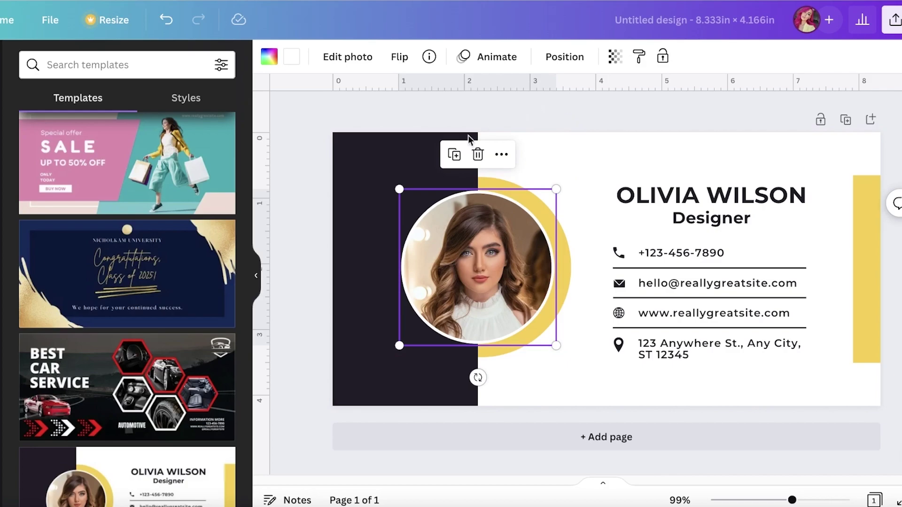
- Delete the portrait photo, circle frame and yellow decorative shapes from the card
key(Delete)
key(Delete)
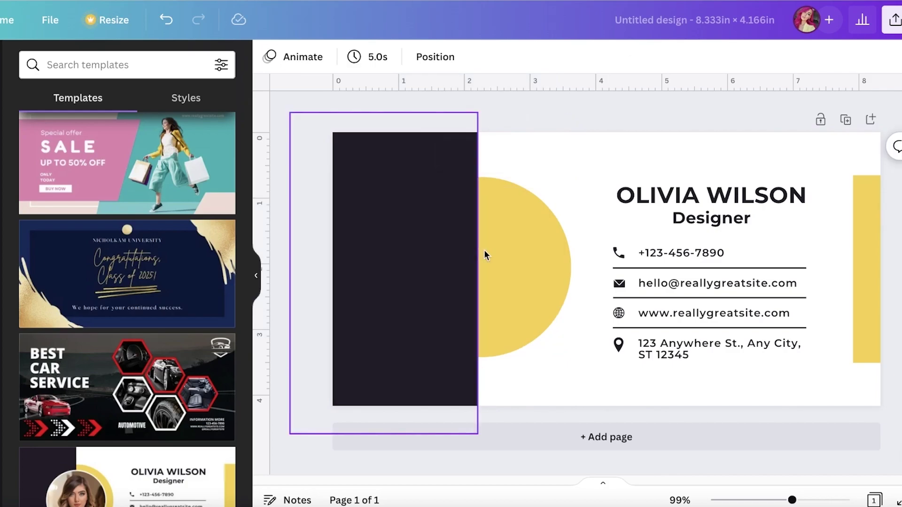
click(511, 255)
key(Delete)
click(866, 190)
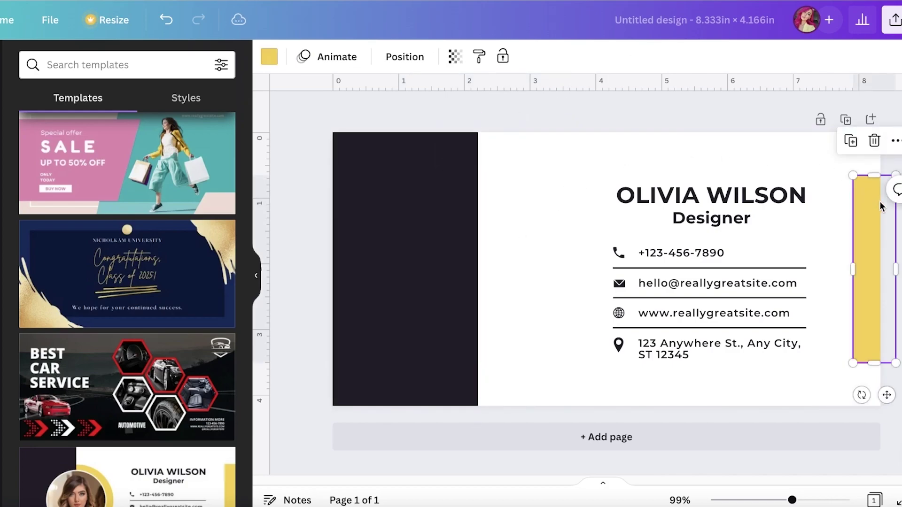
key(Delete)
- Replace the name heading with 'Durden Inc.' and delete the Designer subtitle
click(687, 195)
click(687, 193)
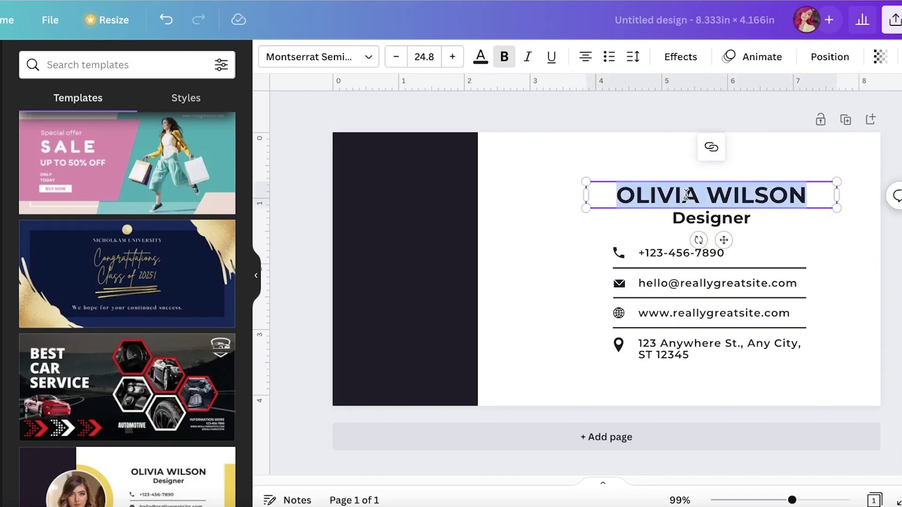
text(Durden Inc.)
click(711, 218)
key(Delete)
click(469, 201)
key(Delete)
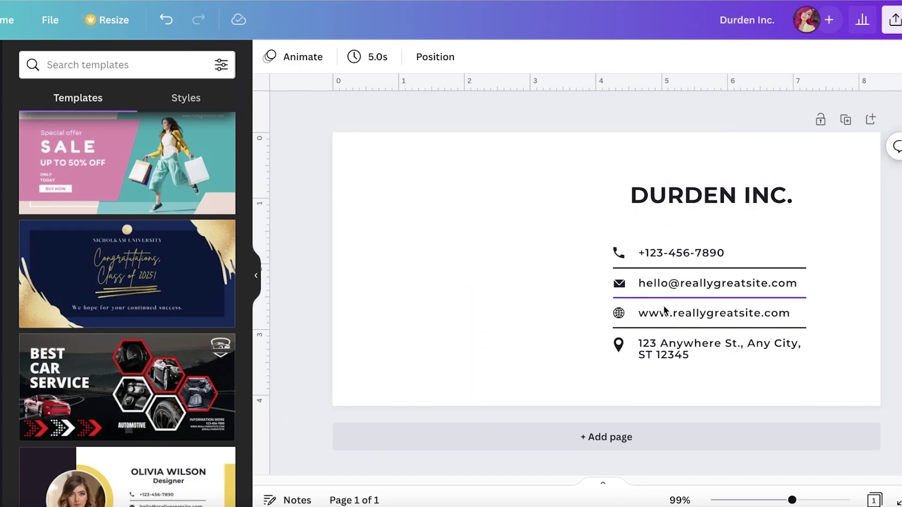
- Move all remaining card contents to the left, enlarge them and nudge them up
key(ctrl+a)
drag(664, 311, 438, 302)
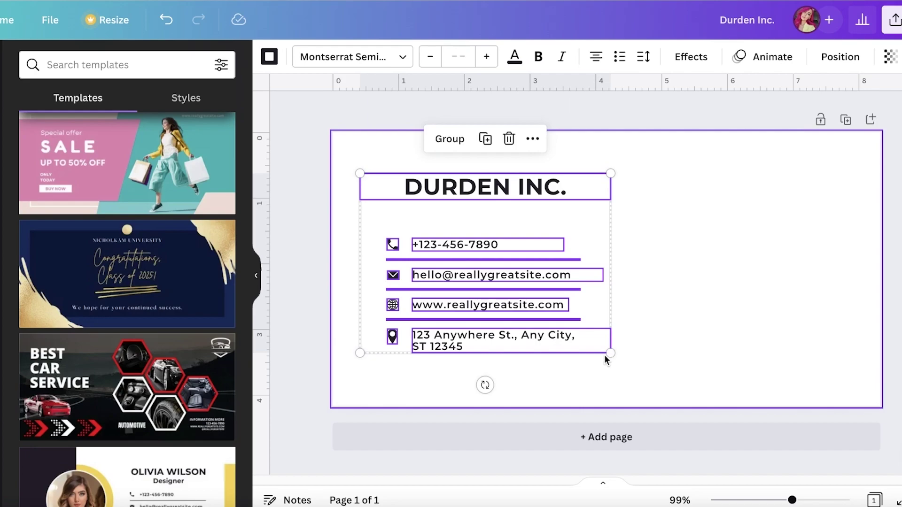
drag(606, 360, 703, 362)
drag(548, 323, 547, 317)
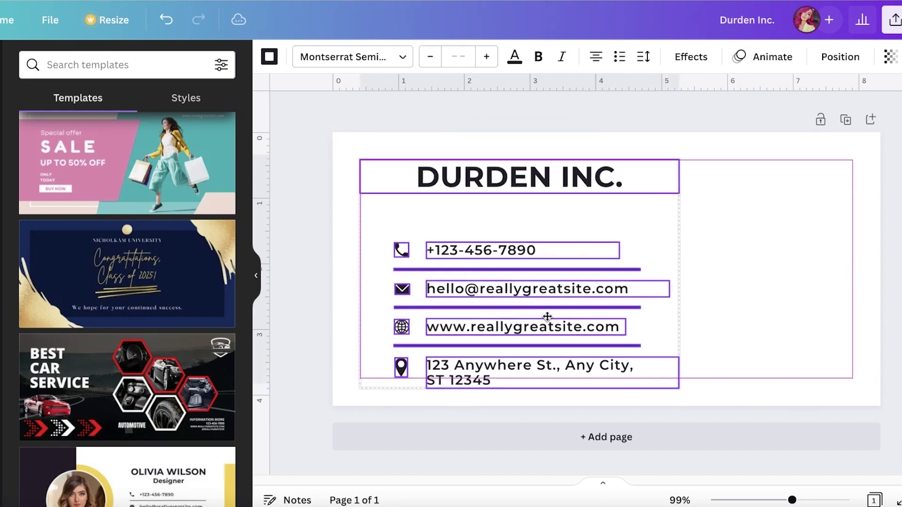
- Select the contact lines and highlight the website text for editing
click(508, 214)
click(435, 250)
click(452, 296)
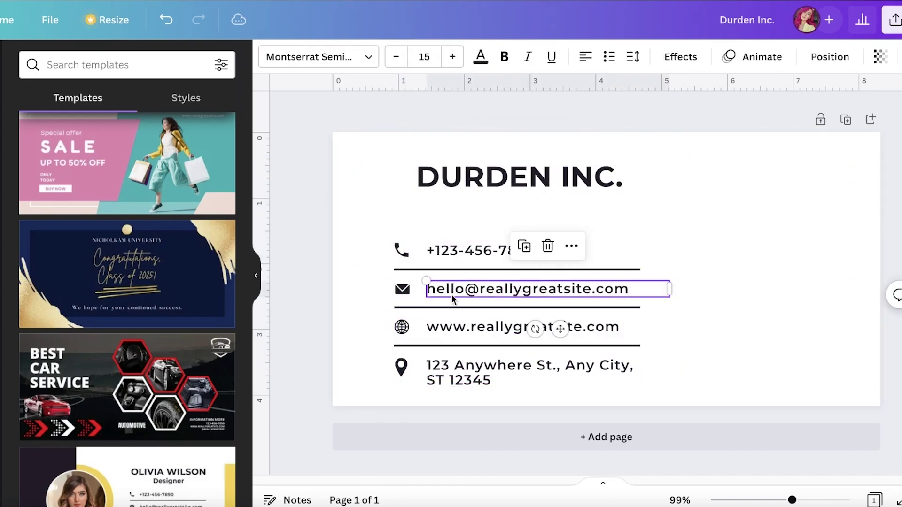
click(460, 337)
double_click(503, 329)
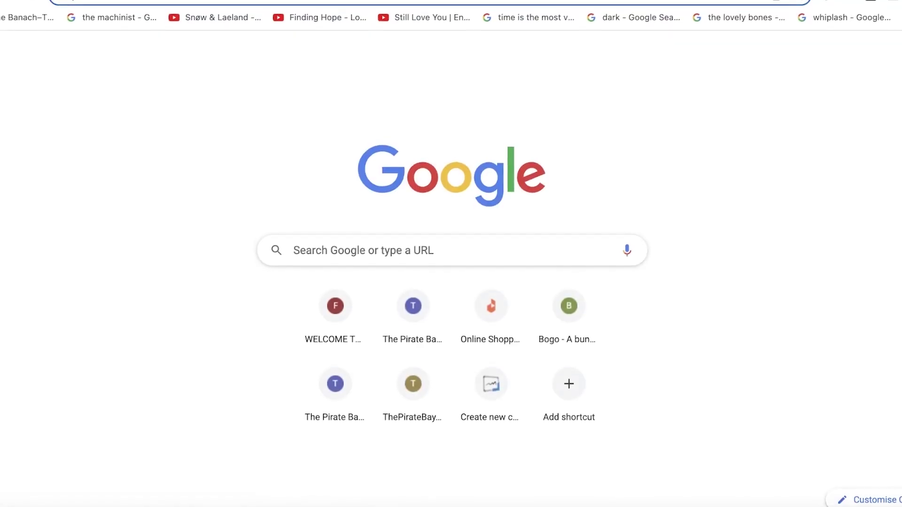
- Load the WordPress admin for 'dev' and visit the live Durden Fashion site
text(dev)
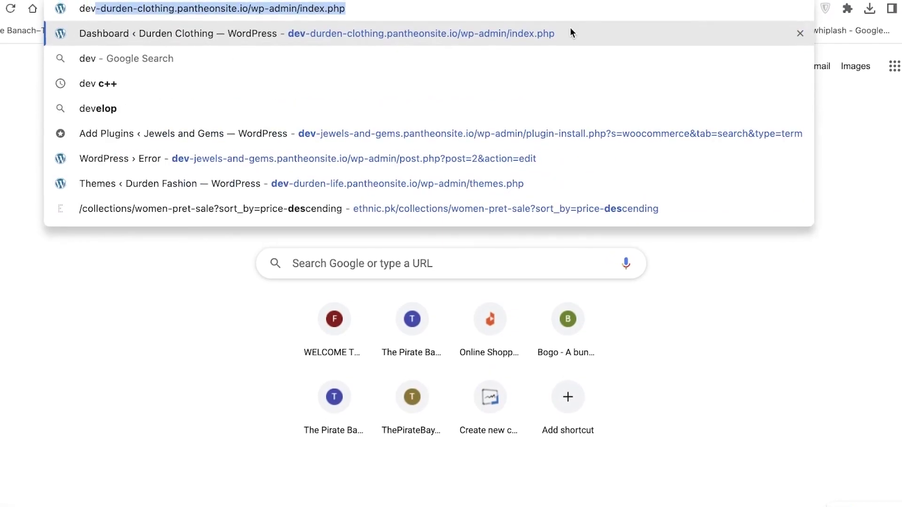
key(Return)
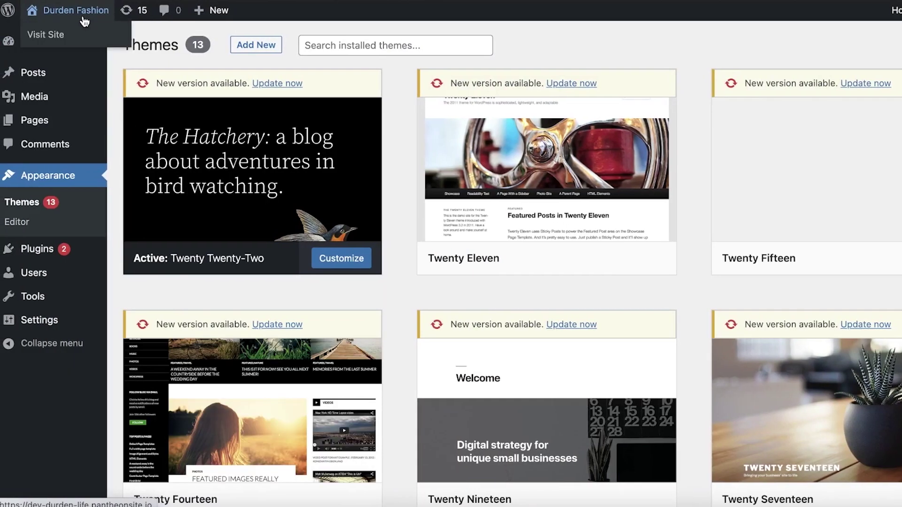
click(46, 45)
mouse_move(58, 19)
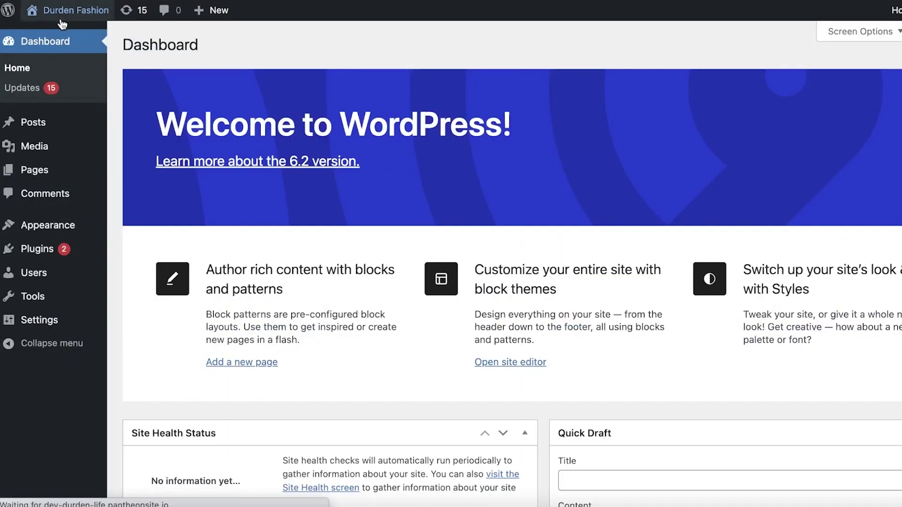
click(56, 31)
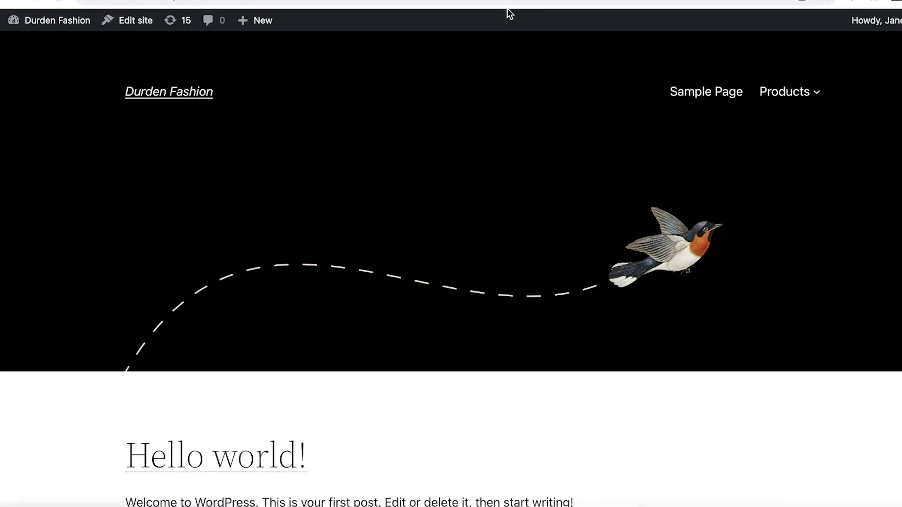
- Copy the site's address, dev-durden-life.pantheonsite.io, from the browser bar
click(478, 14)
right_click(478, 14)
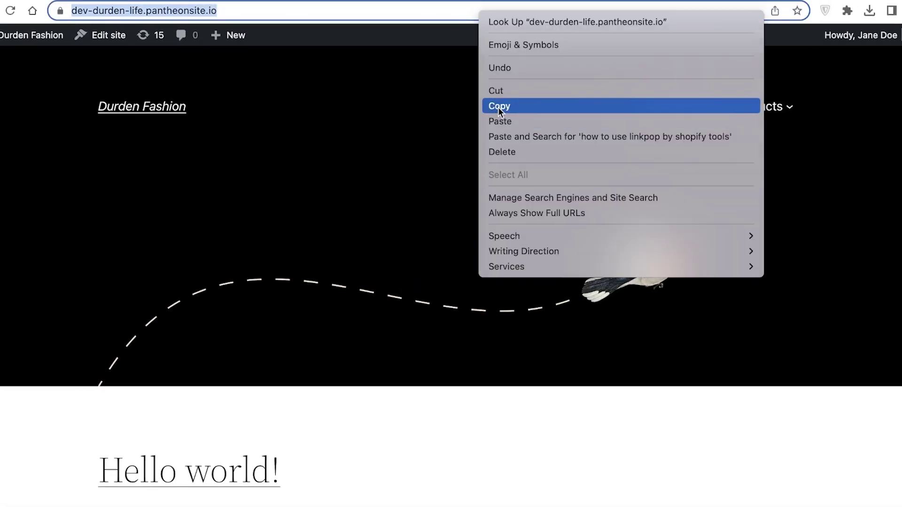
click(498, 107)
click(450, 2)
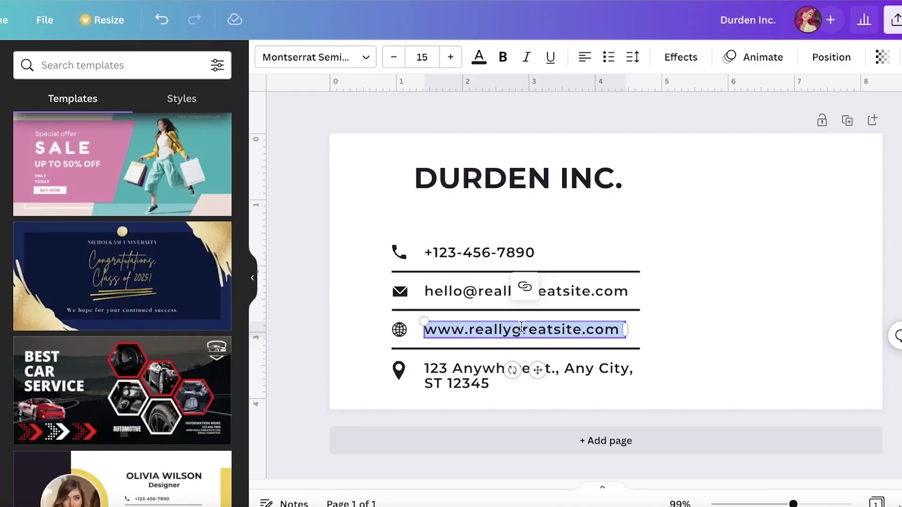
right_click(522, 326)
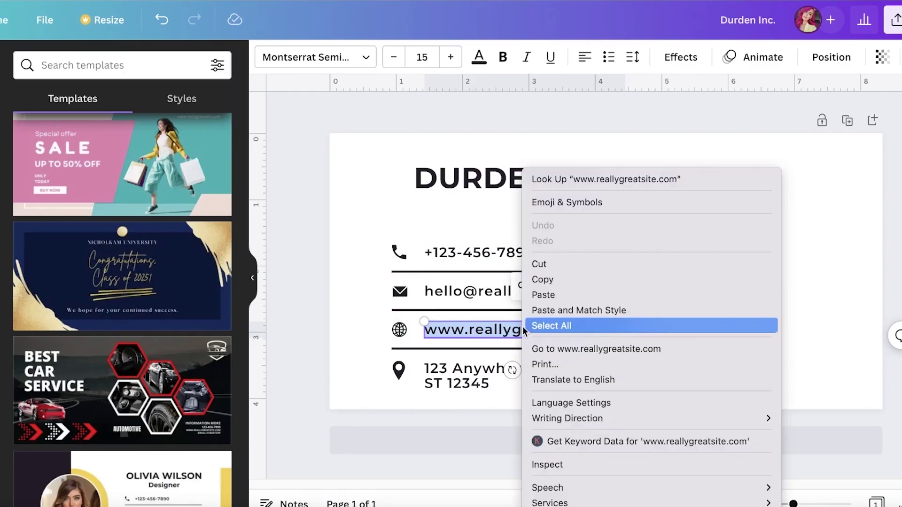
click(541, 294)
drag(627, 331, 766, 328)
click(316, 396)
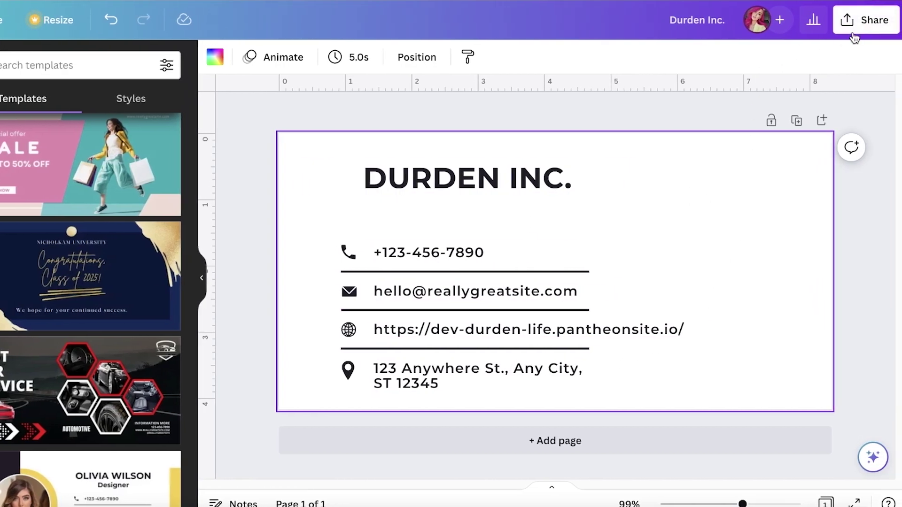
- Download the Durden Inc. card as a PNG from the Share menu
click(863, 21)
click(686, 378)
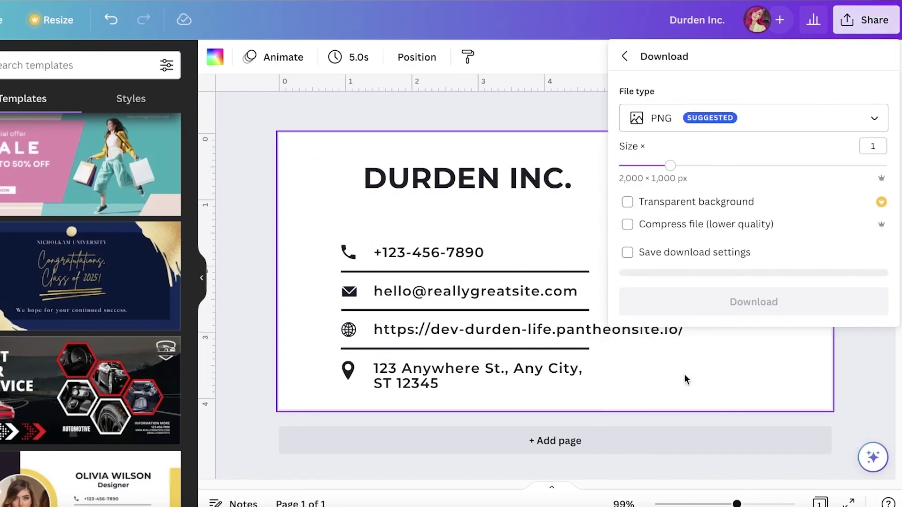
click(691, 301)
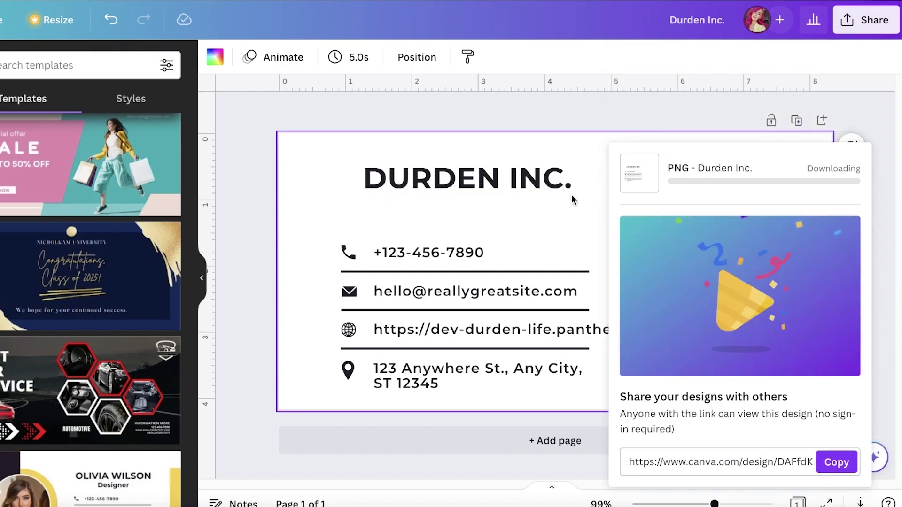
click(397, 131)
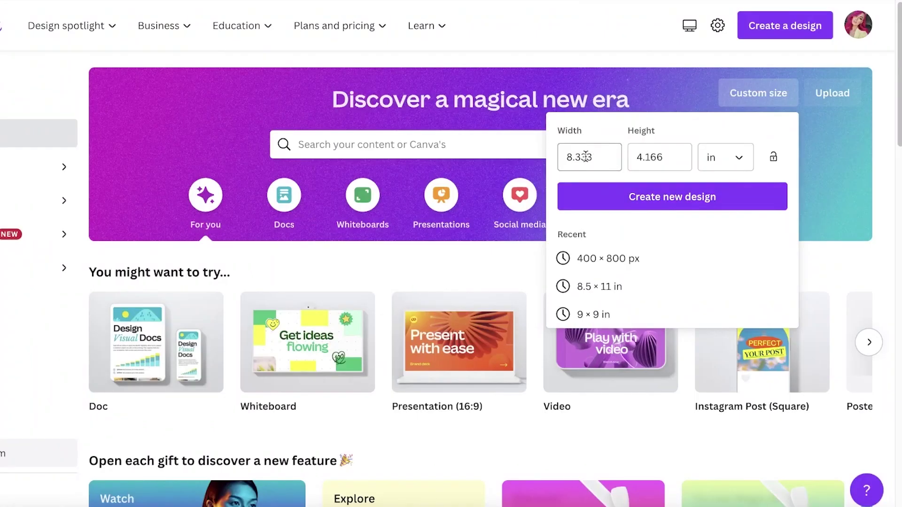
- Change the custom width to 3 and create the new design
key(ctrl+a)
text(0.333)
key(ctrl+a)
text(3)
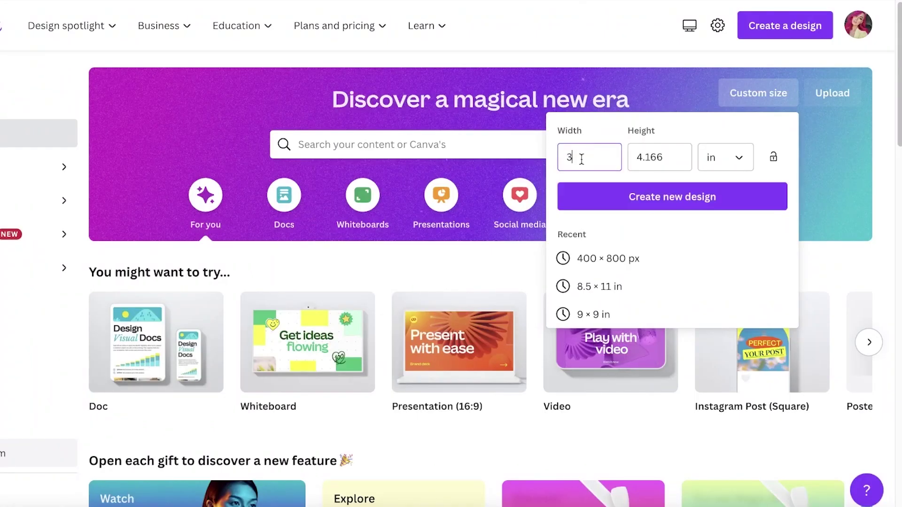
click(636, 196)
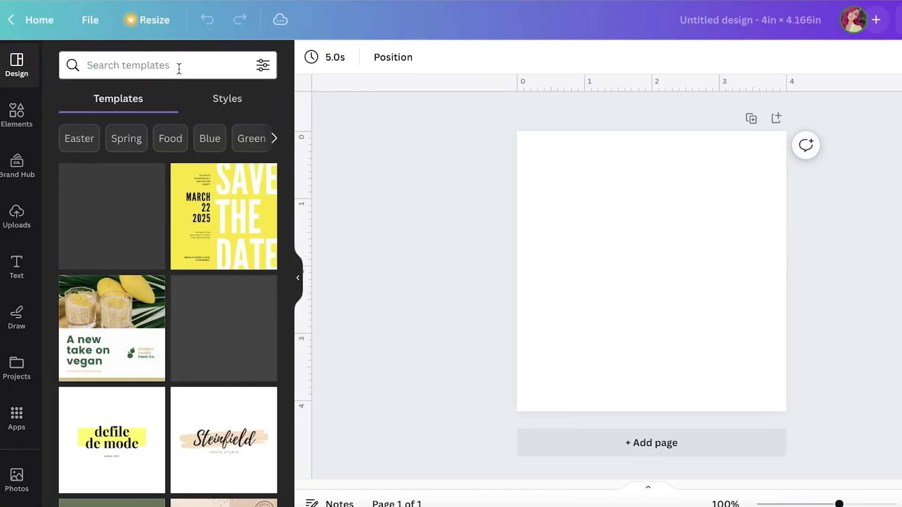
- Search templates for 'profile' and apply the smiling-woman circular portrait template
click(179, 65)
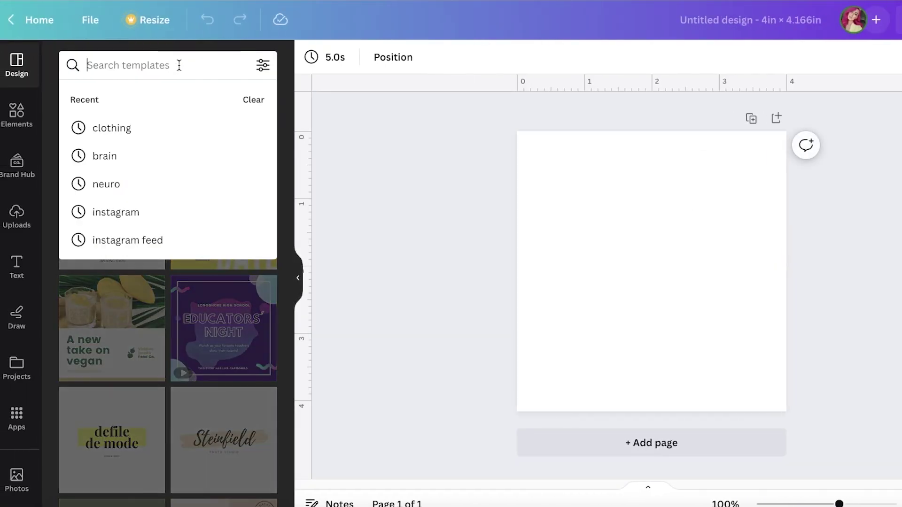
text(profile)
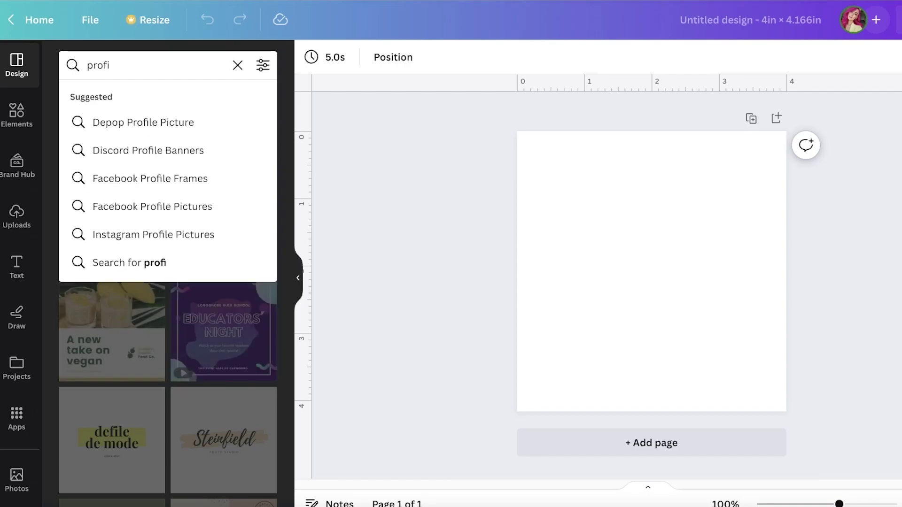
key(Return)
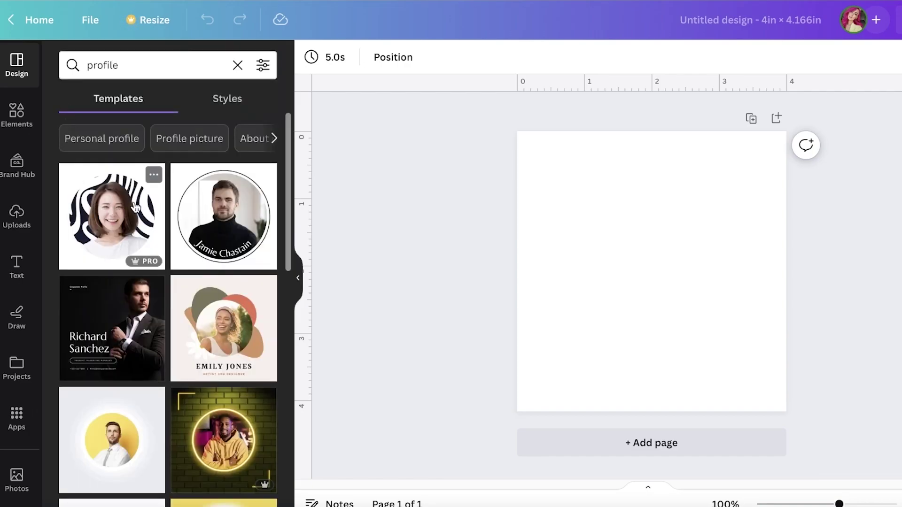
click(135, 207)
click(591, 246)
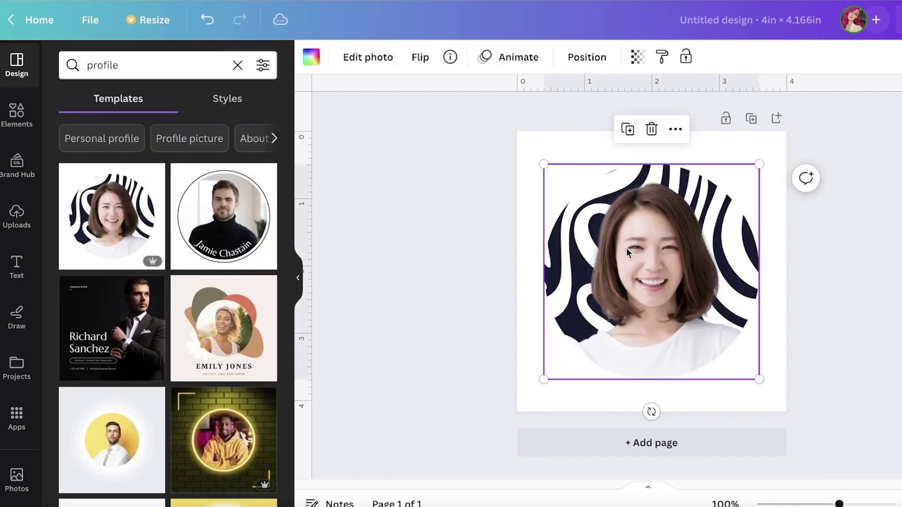
- Search the Elements library for 'instagram' graphics, after first trying 'social media icons'
key(Escape)
click(17, 113)
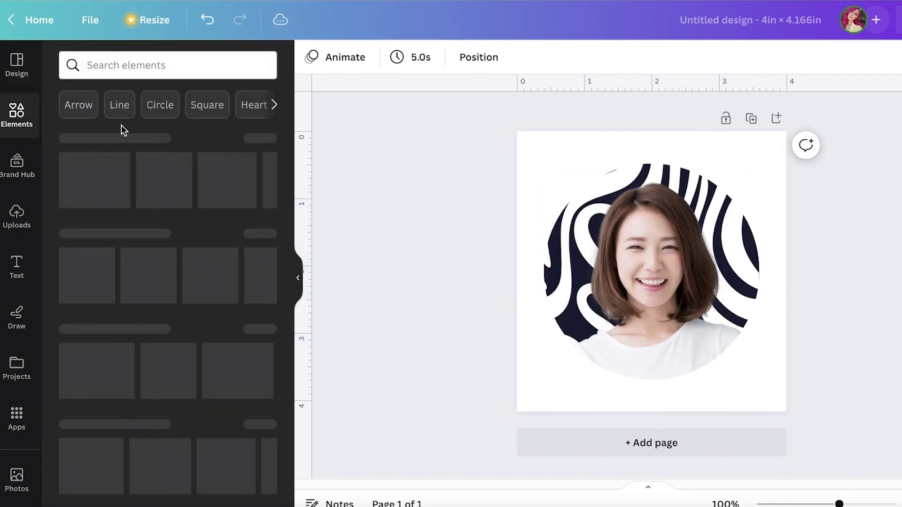
click(197, 65)
text(social media icons)
key(Return)
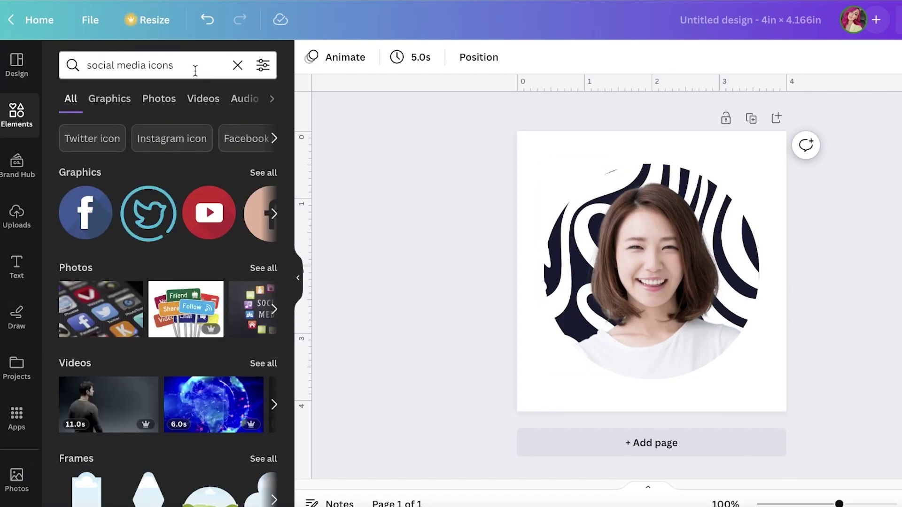
triple_click(195, 68)
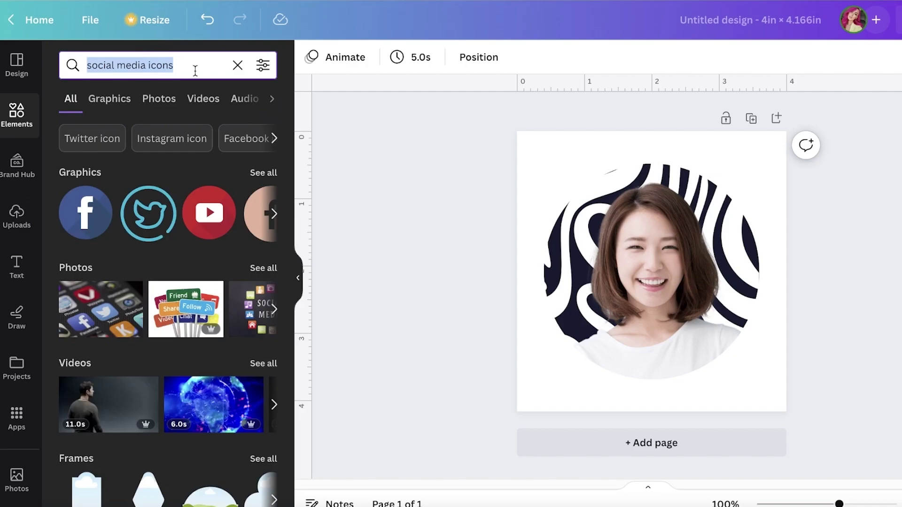
text(instagram)
key(Return)
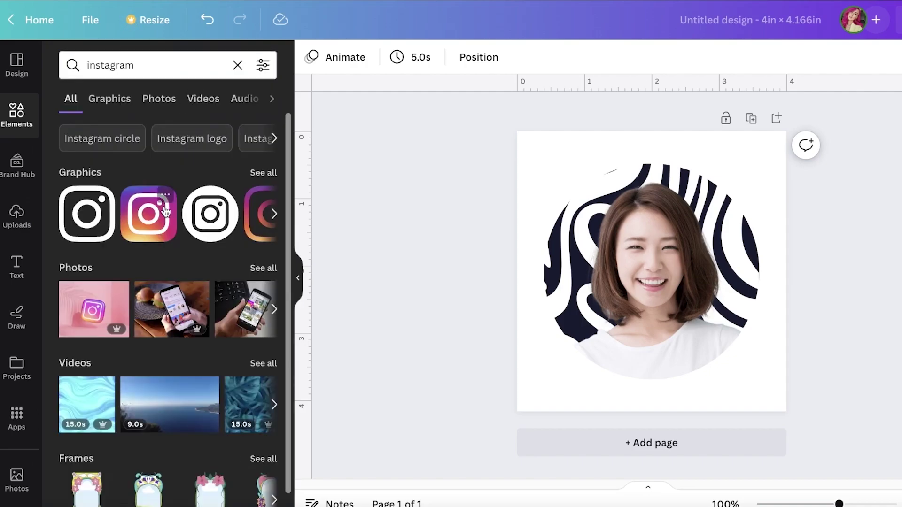
- Add the gradient Instagram logo, shrink it and place it at the photo's lower right
click(148, 213)
drag(769, 394, 613, 235)
drag(585, 199, 755, 382)
click(880, 327)
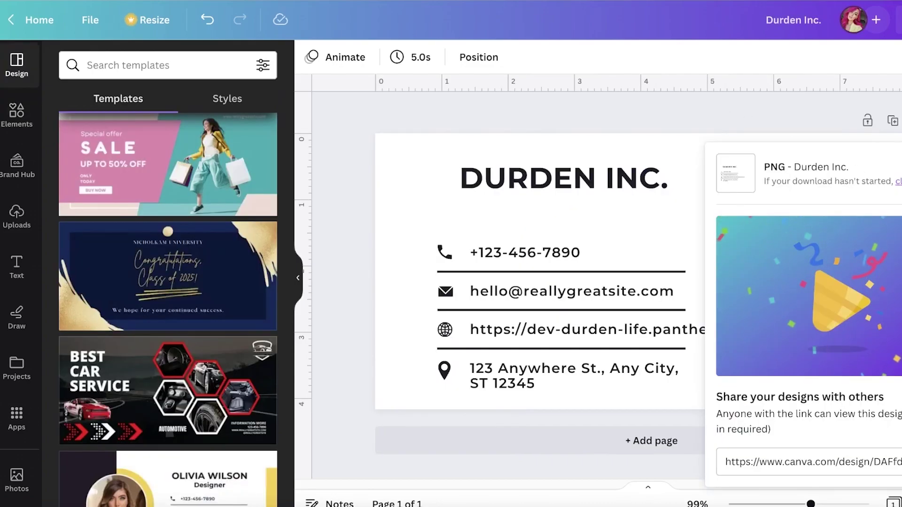
- Try dark and red page backgrounds on the Durden Inc. card, then keep it white
click(837, 200)
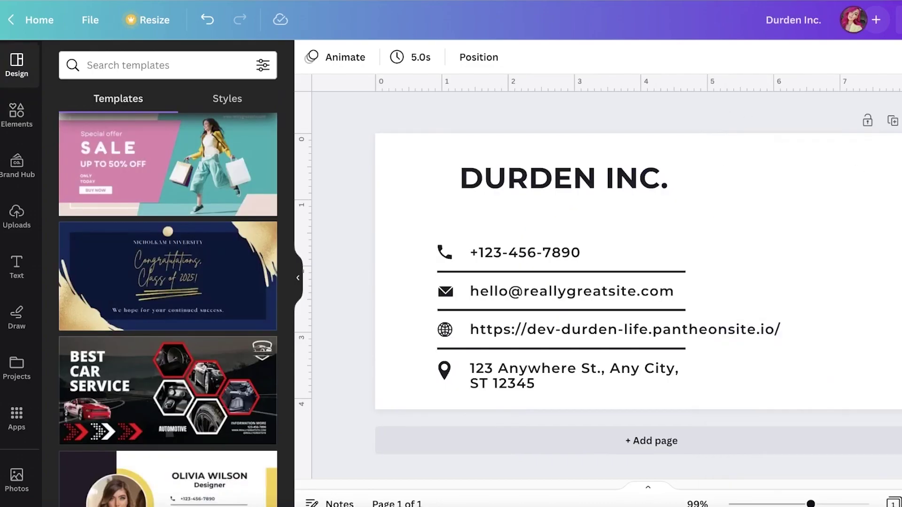
click(312, 58)
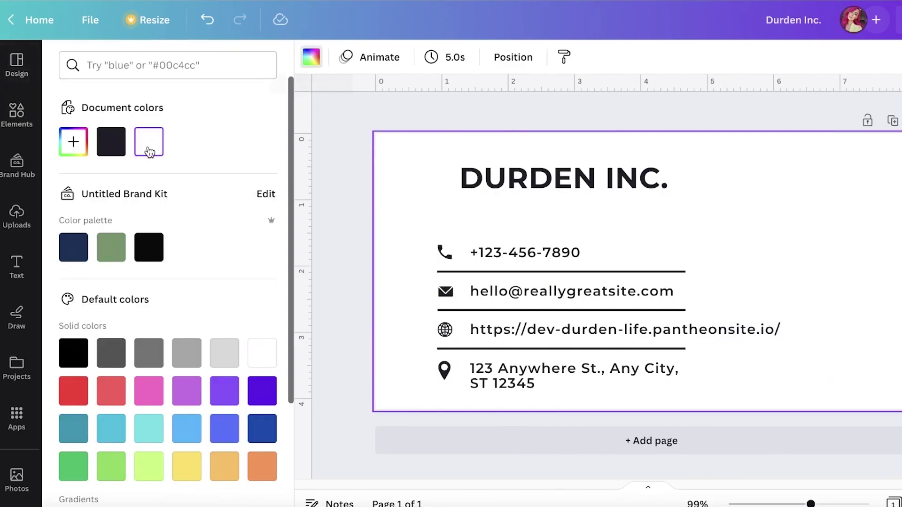
click(113, 142)
click(148, 141)
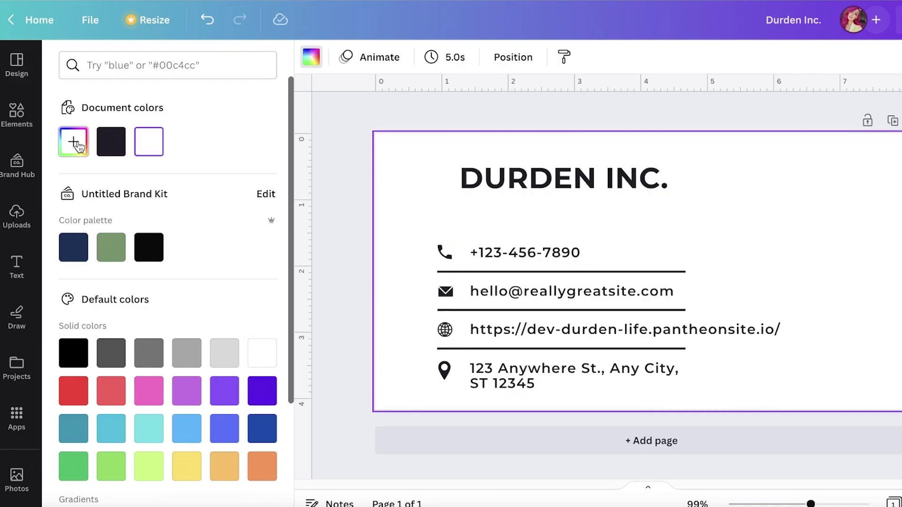
click(73, 141)
drag(168, 240, 276, 245)
drag(107, 279, 47, 188)
click(346, 199)
- Browse all stickers in the Elements library
click(17, 114)
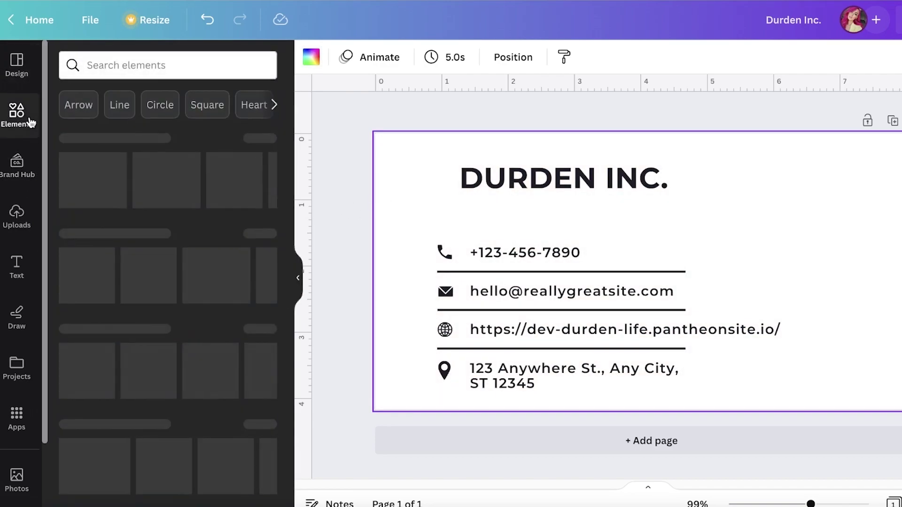
scroll(145, 329, down, 3)
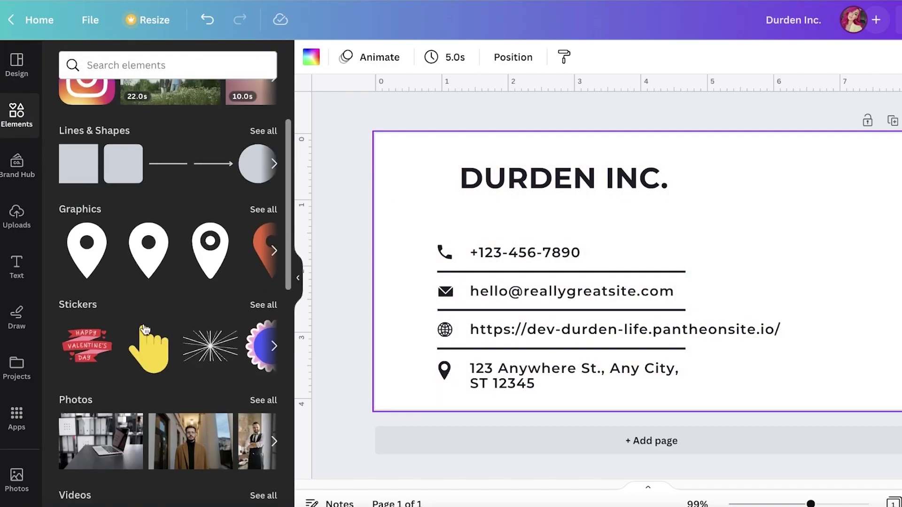
click(250, 305)
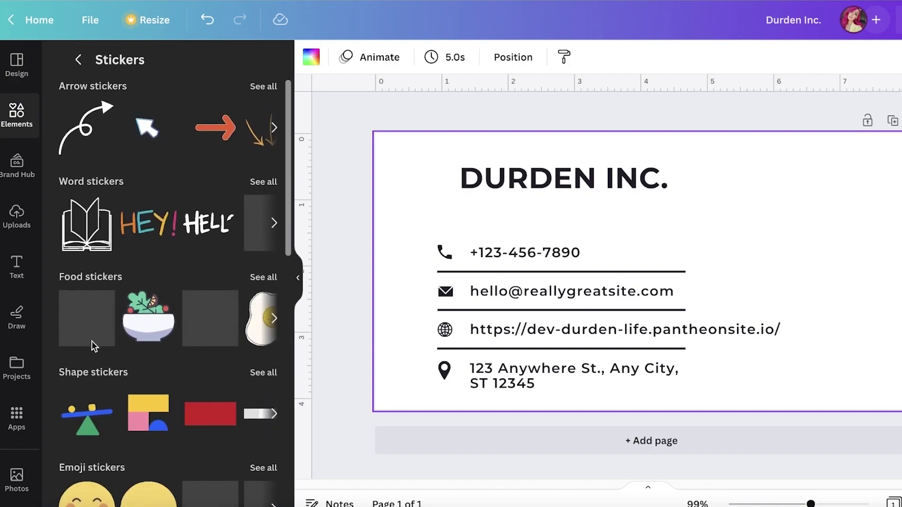
scroll(92, 341, down, 1)
- Search Elements for 'lines' and filter the results to Graphics
click(22, 123)
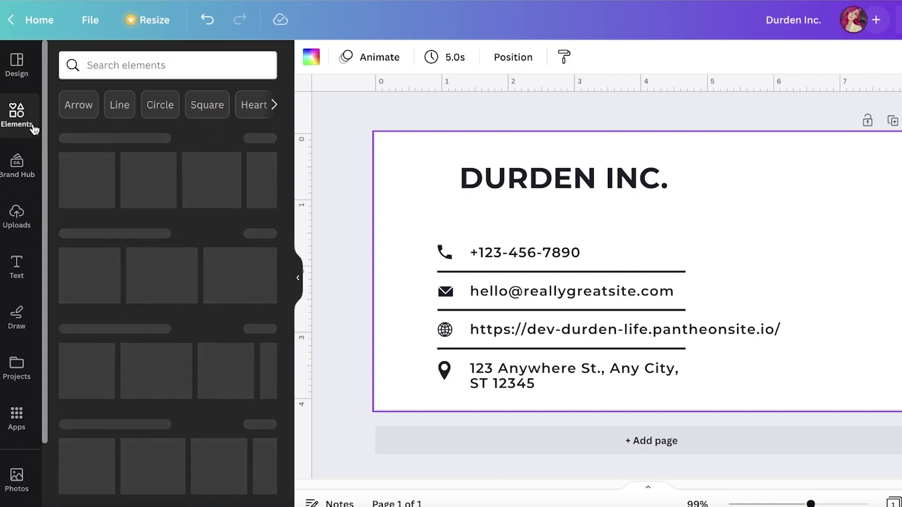
click(166, 68)
text(lines)
key(Return)
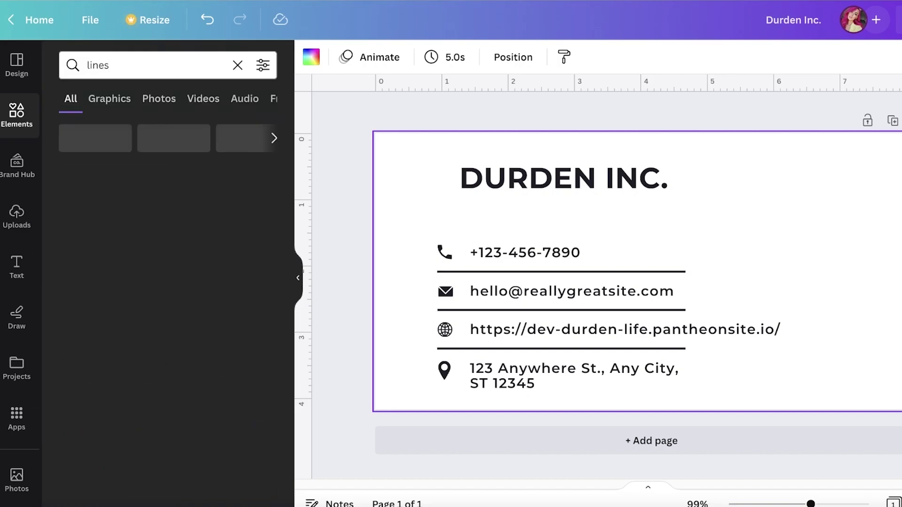
click(109, 99)
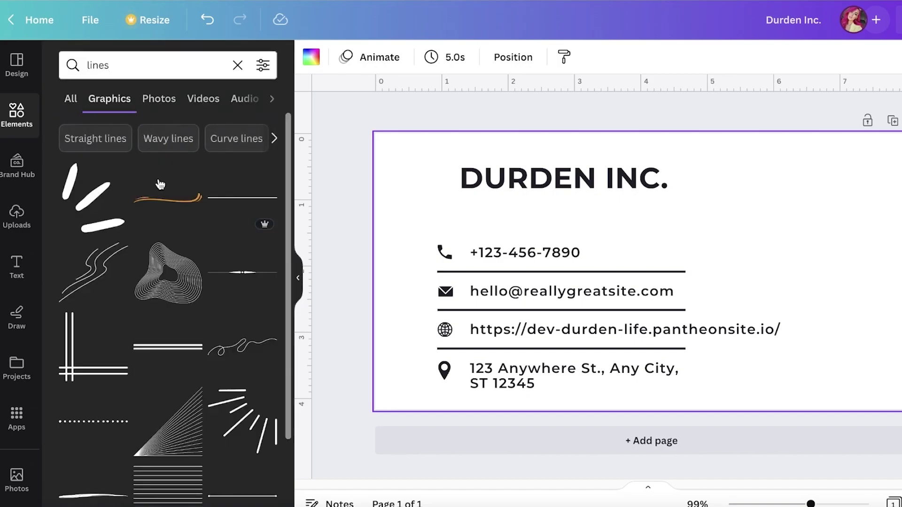
scroll(242, 360, down, 10)
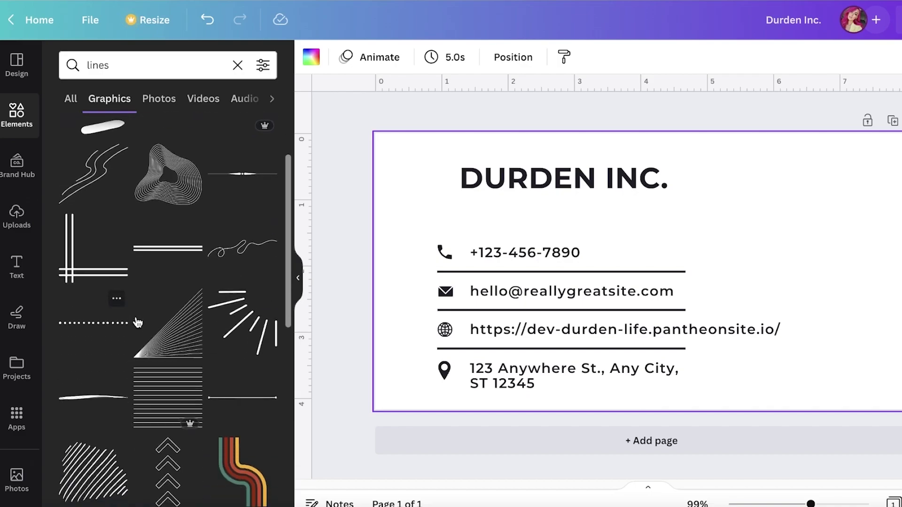
scroll(242, 199, down, 5)
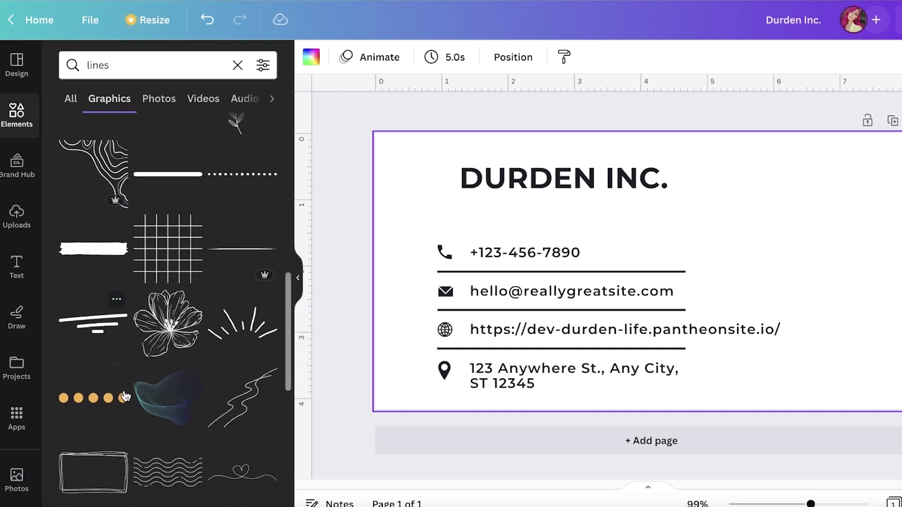
- Add the orange dots graphic, shrink it under DURDEN INC., and shift the title and dots left
click(153, 292)
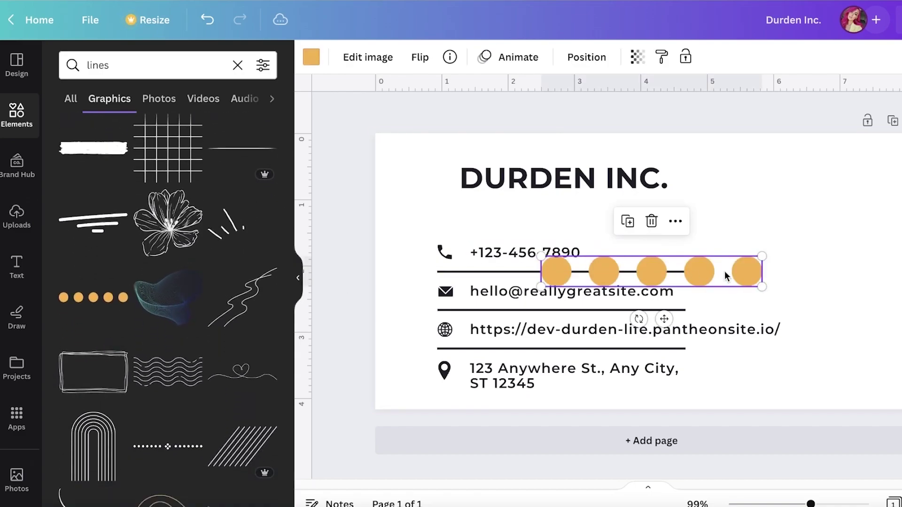
drag(712, 269, 701, 193)
drag(749, 212, 685, 196)
click(607, 220)
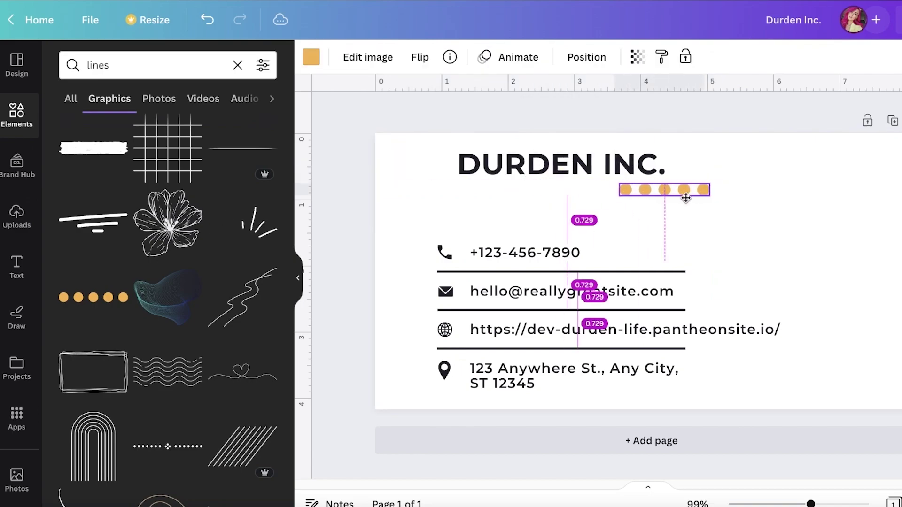
click(580, 182)
drag(579, 182, 558, 191)
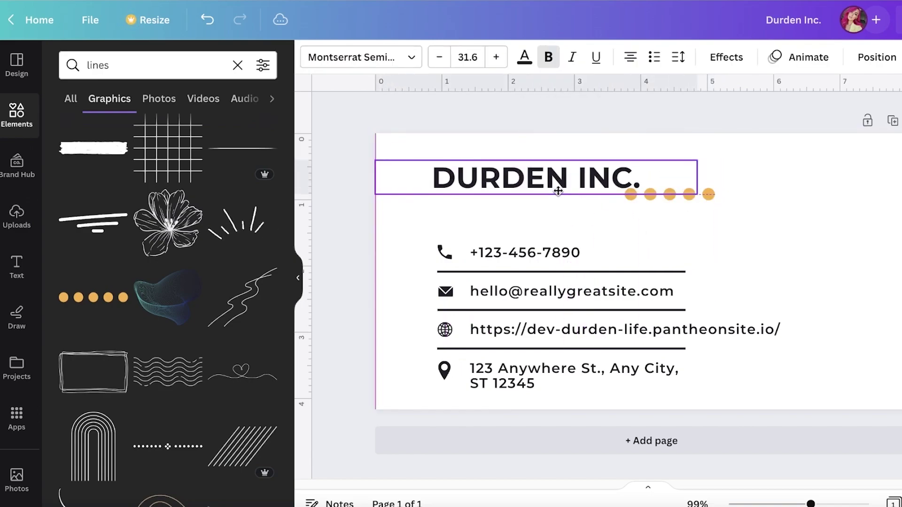
click(677, 200)
drag(677, 201, 641, 196)
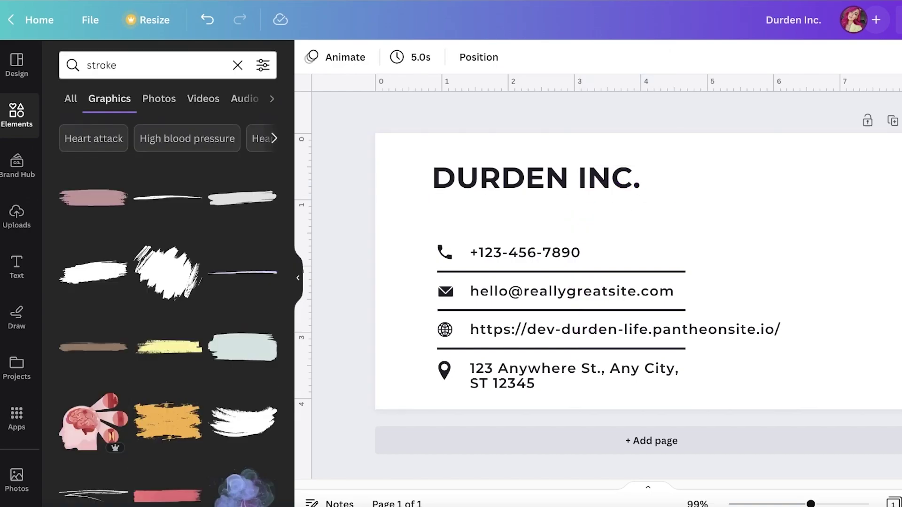
- Add the blue smoke wiggle graphic and shrink it beside the DURDEN INC. title
scroll(205, 347, down, 2)
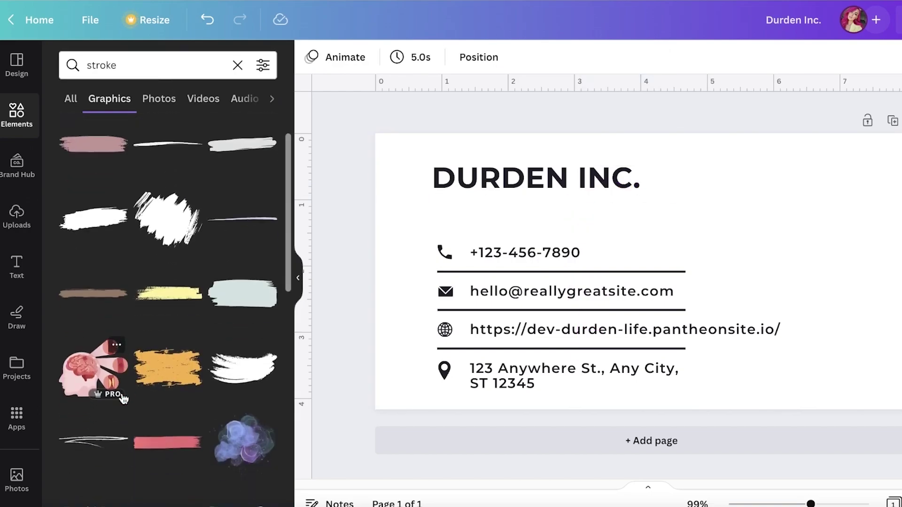
scroll(205, 347, down, 1)
click(245, 376)
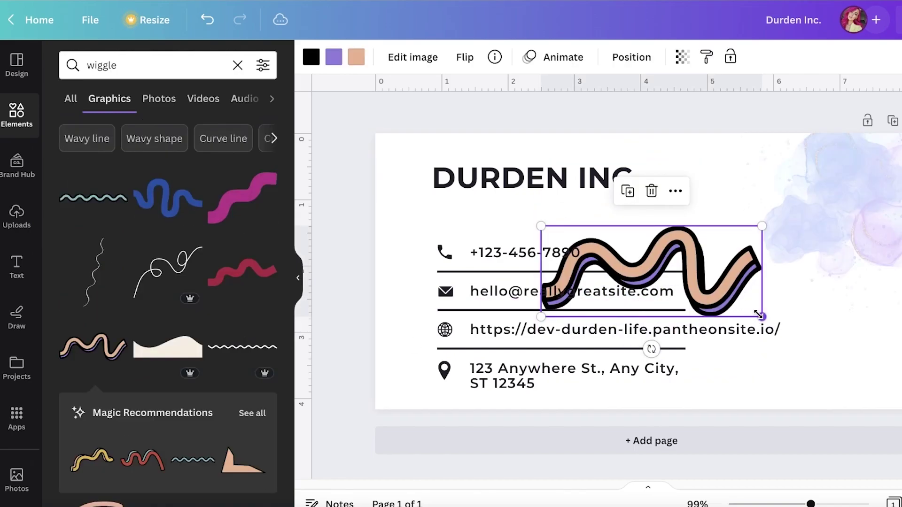
drag(759, 315, 666, 192)
click(823, 192)
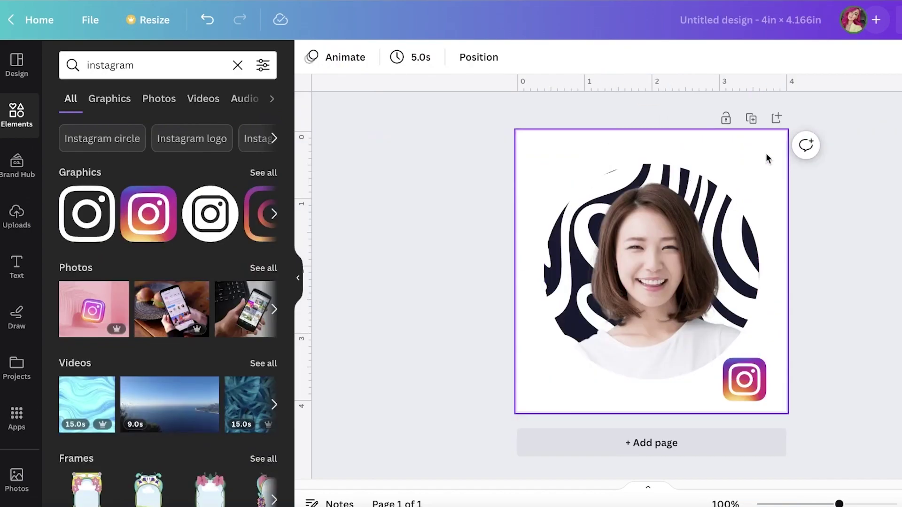
- Try pulling the portrait photo out of its circle frame, then undo to restore it
click(745, 175)
drag(677, 218, 594, 187)
right_click(597, 194)
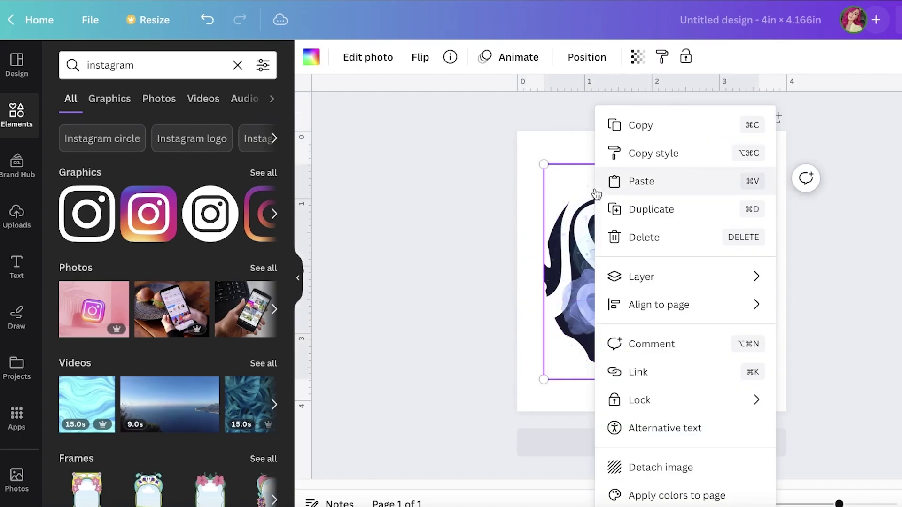
click(545, 214)
click(206, 20)
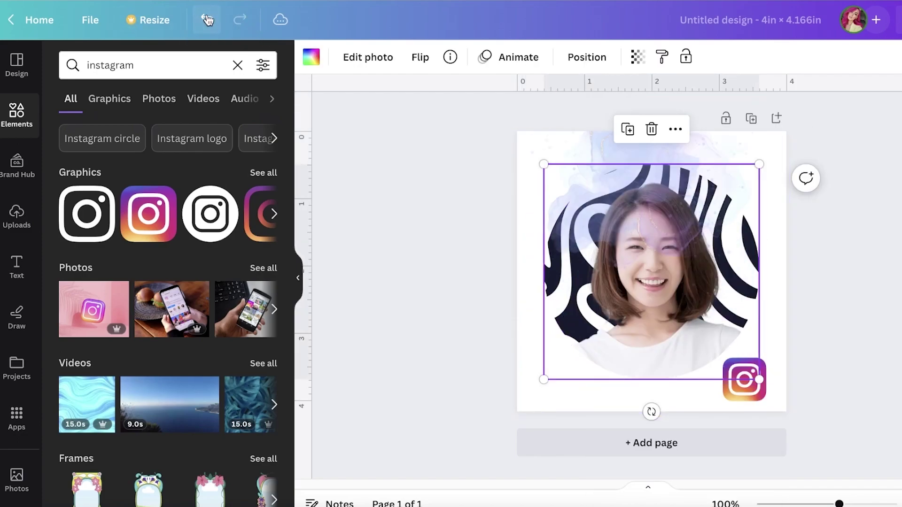
- Set the watercolor background's transparency to 100 and stretch it to fill the page behind the portrait
click(571, 141)
click(604, 57)
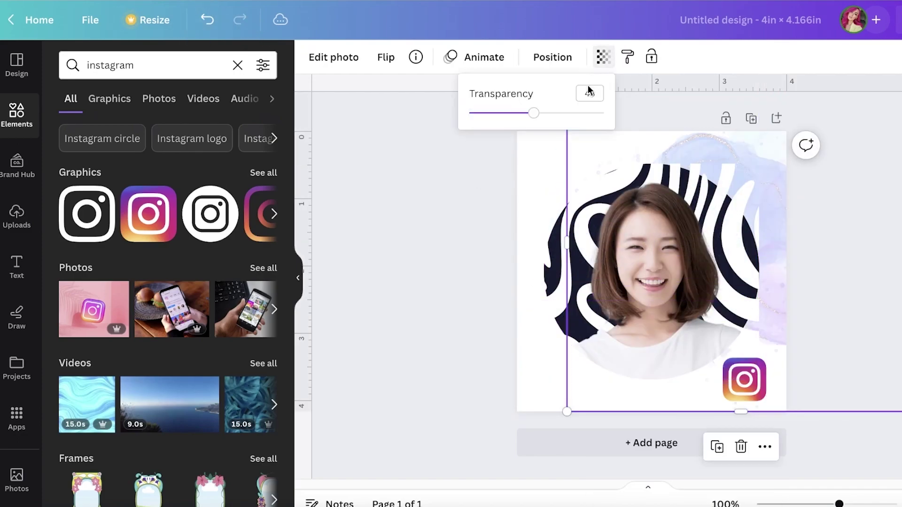
drag(535, 115, 632, 119)
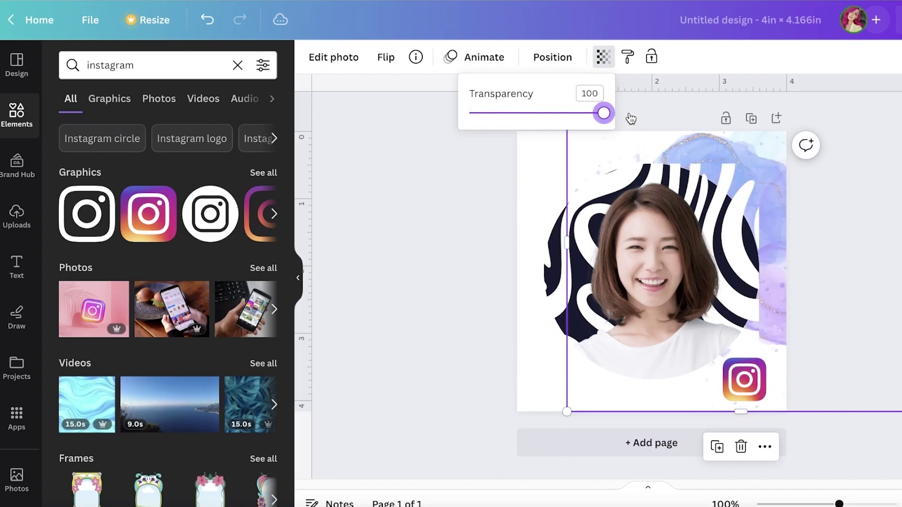
drag(761, 174, 604, 137)
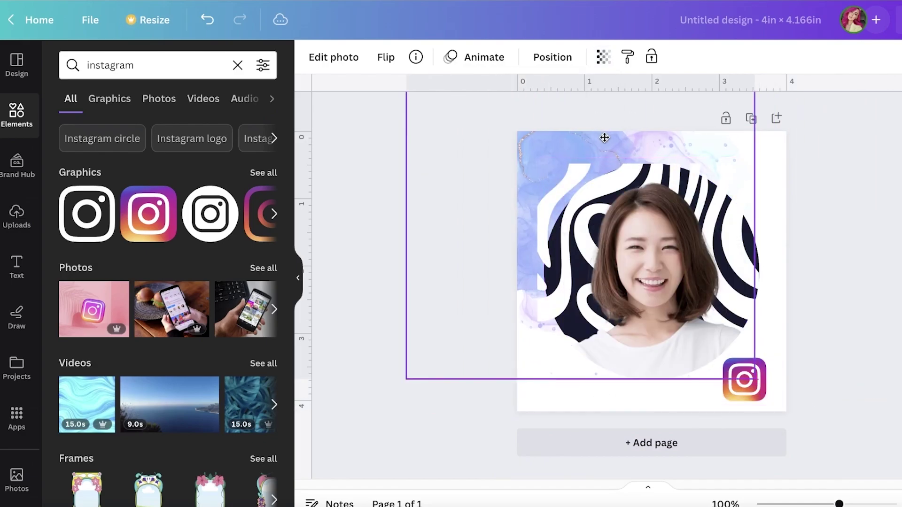
click(808, 233)
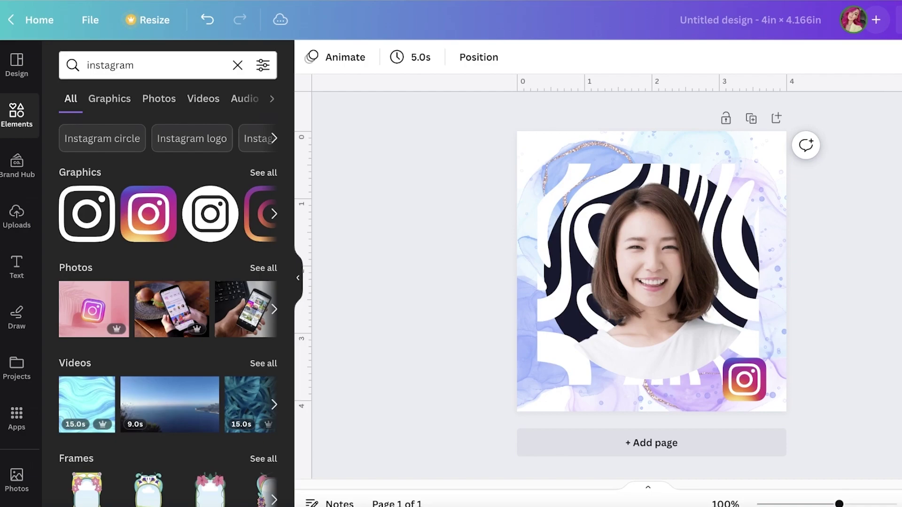
click(872, 20)
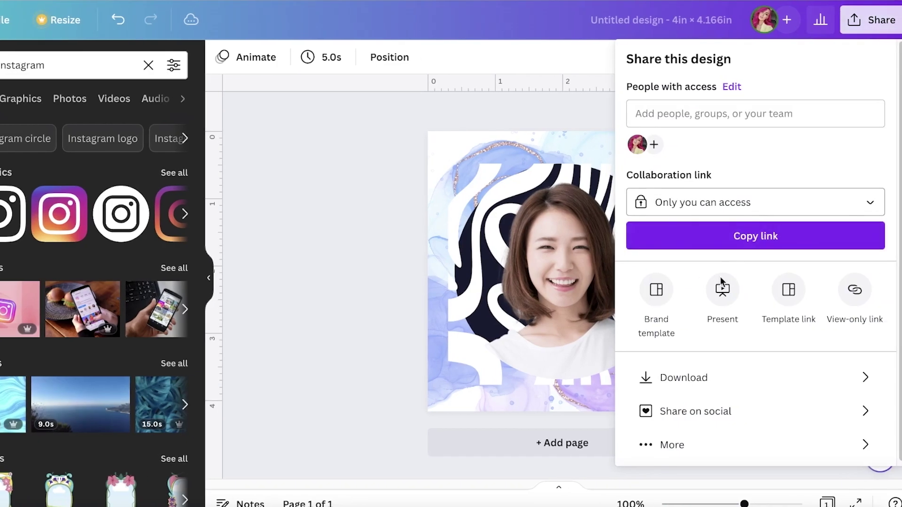
- Download both the Durden Inc. card and the Instagram design as PNG images
click(705, 371)
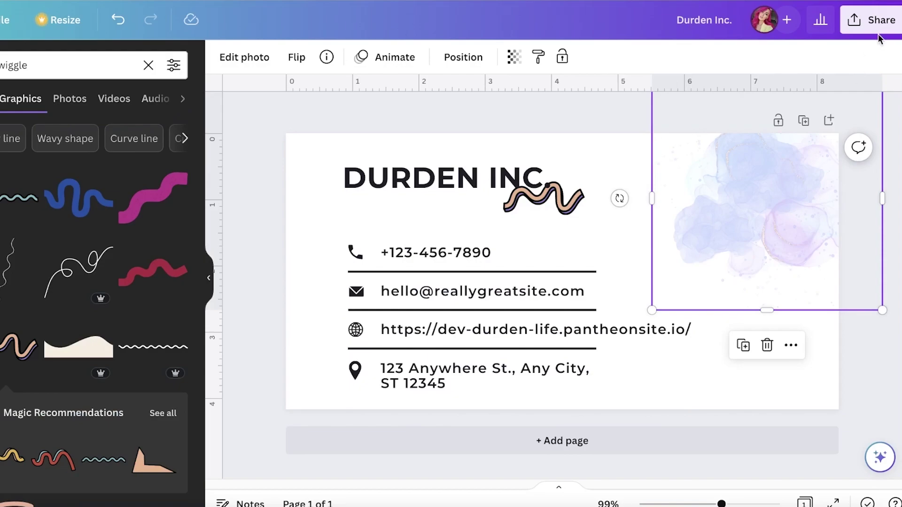
click(882, 18)
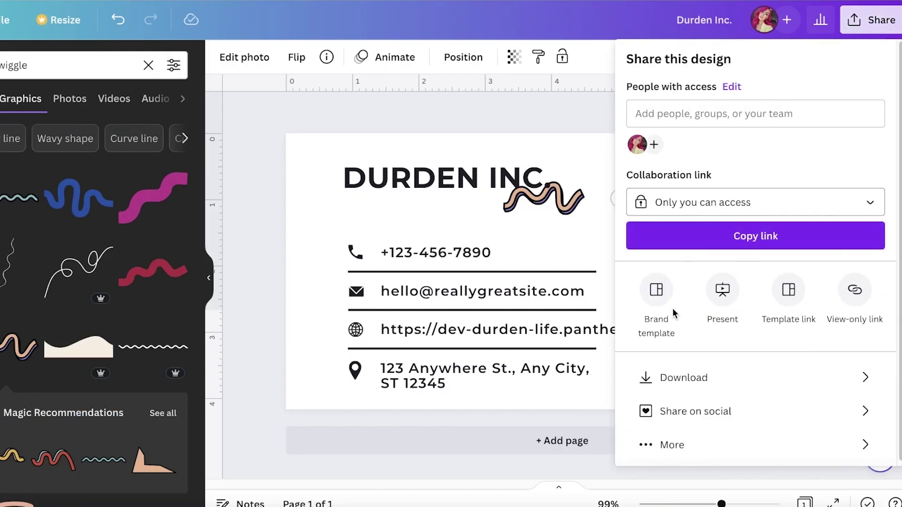
click(660, 377)
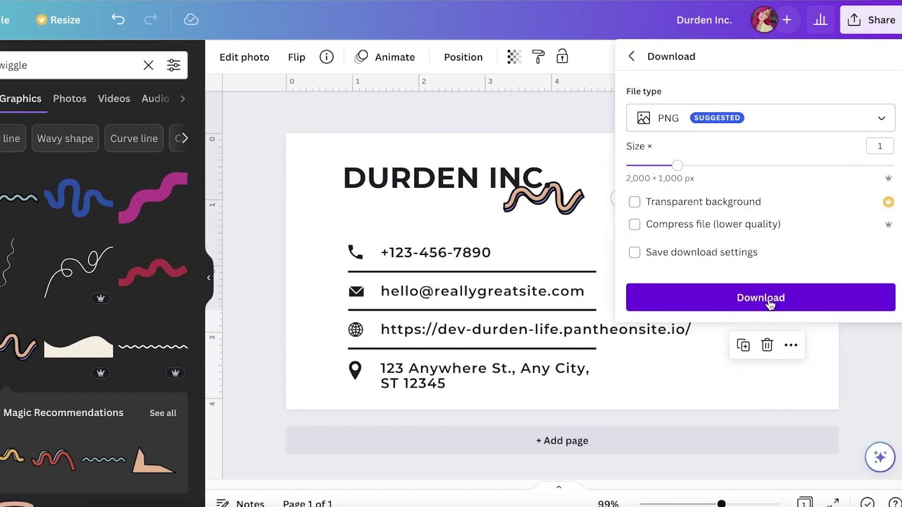
click(761, 301)
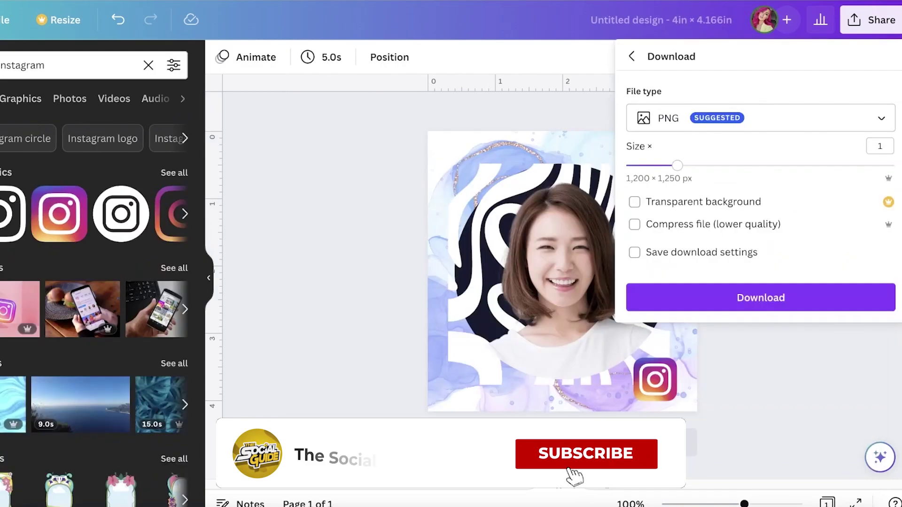
click(701, 294)
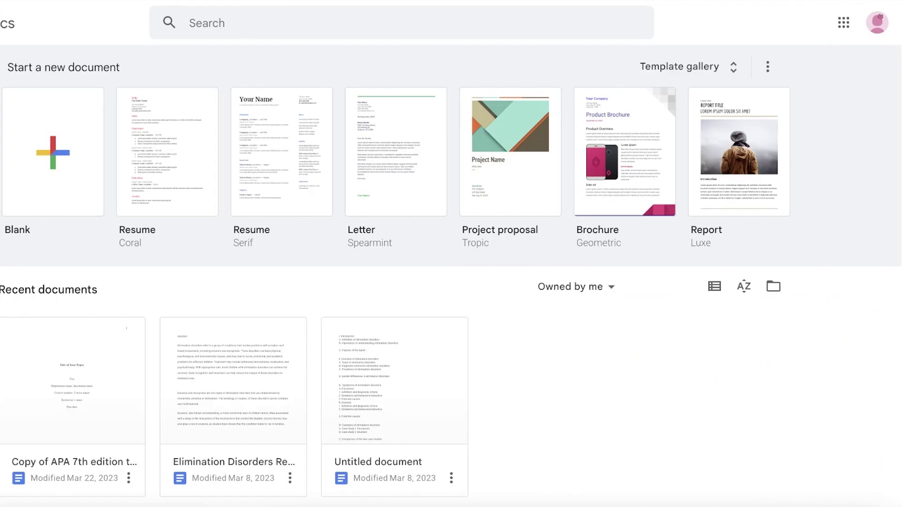
- Create a blank document and insert a 2 × 1 table
click(110, 141)
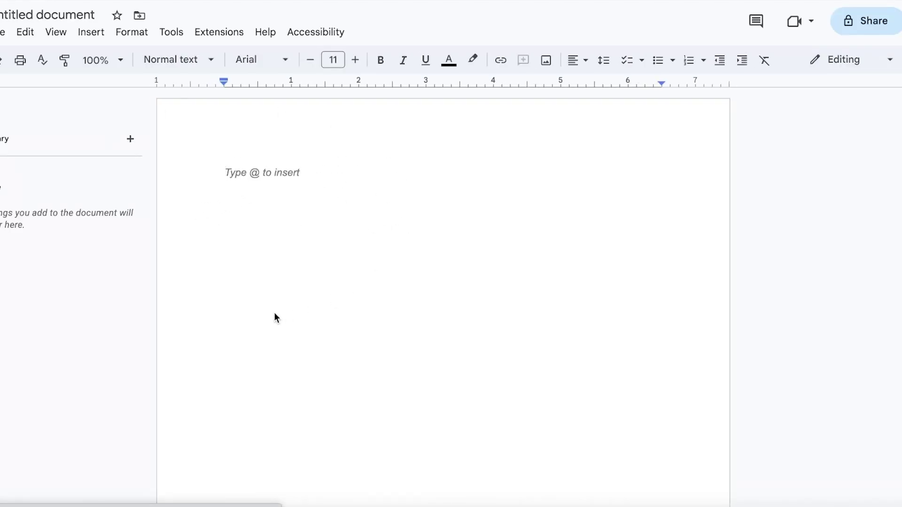
click(89, 38)
mouse_move(113, 78)
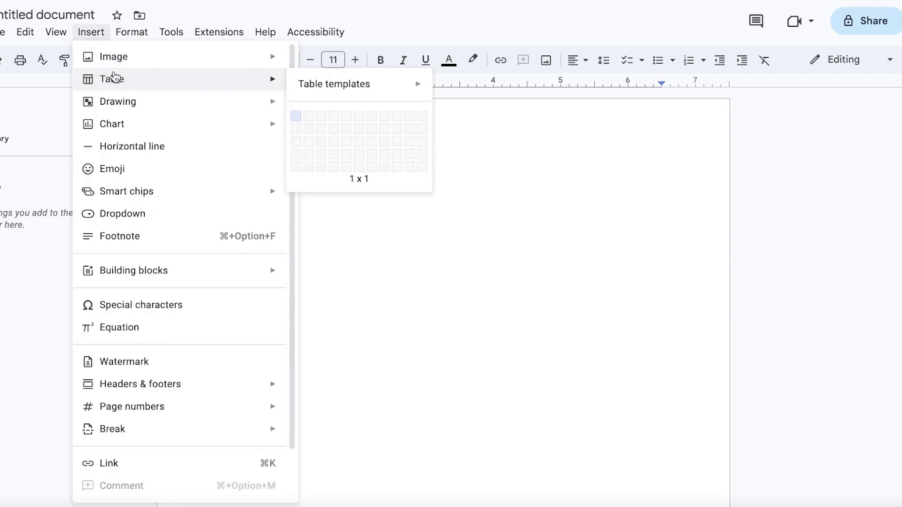
click(312, 117)
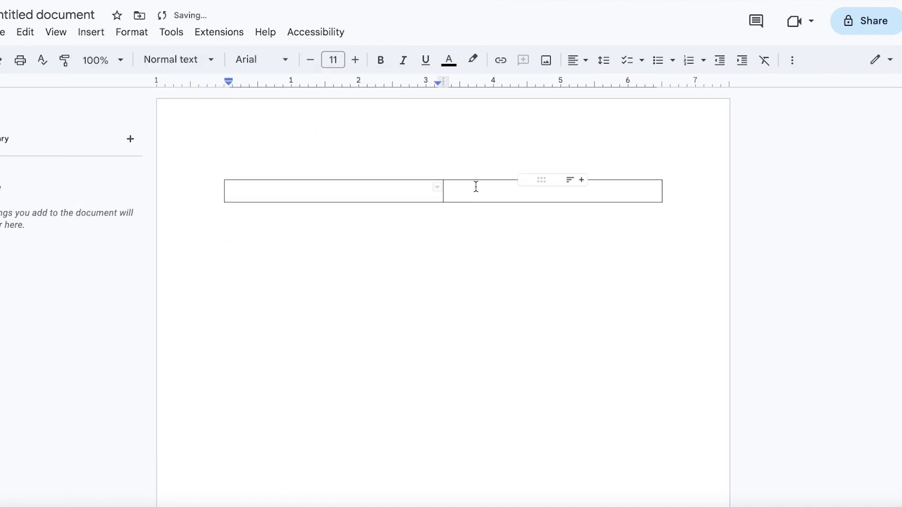
- Adjust the first column's width and place the Untitled design.png portrait in the left cell
drag(286, 195, 286, 195)
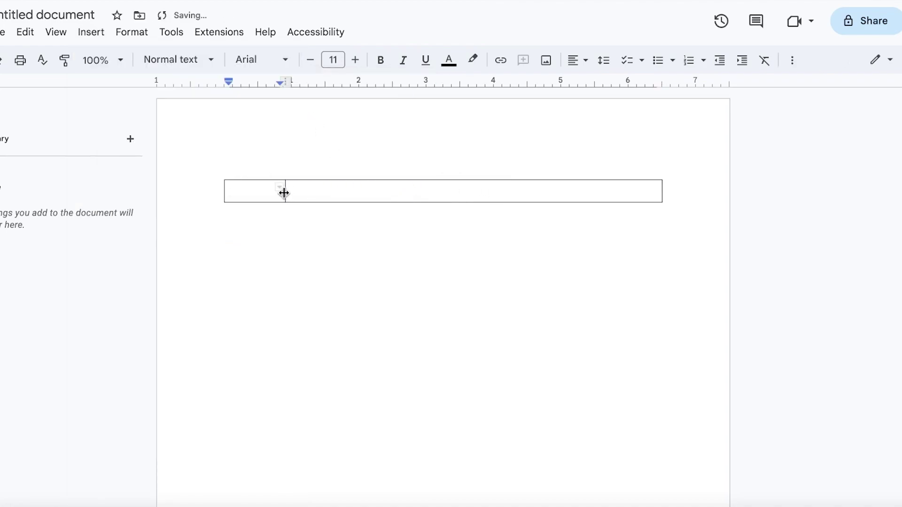
drag(353, 190, 353, 189)
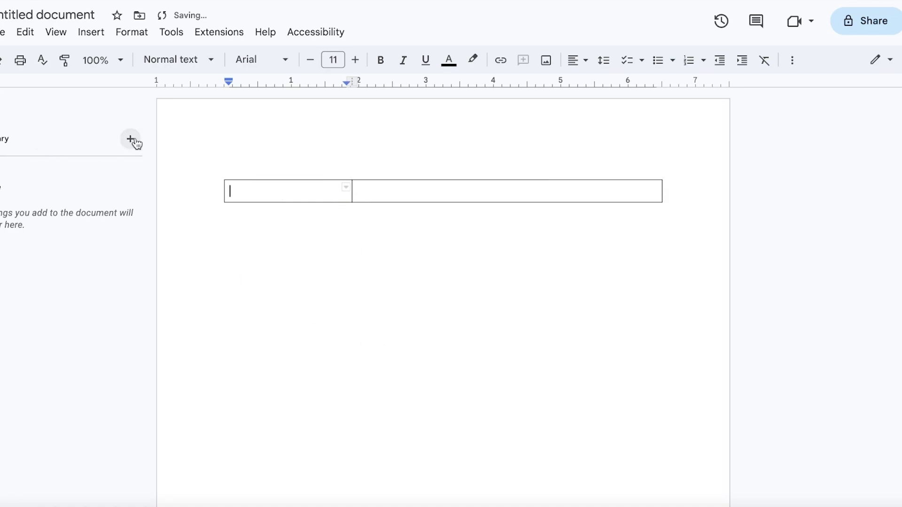
click(234, 197)
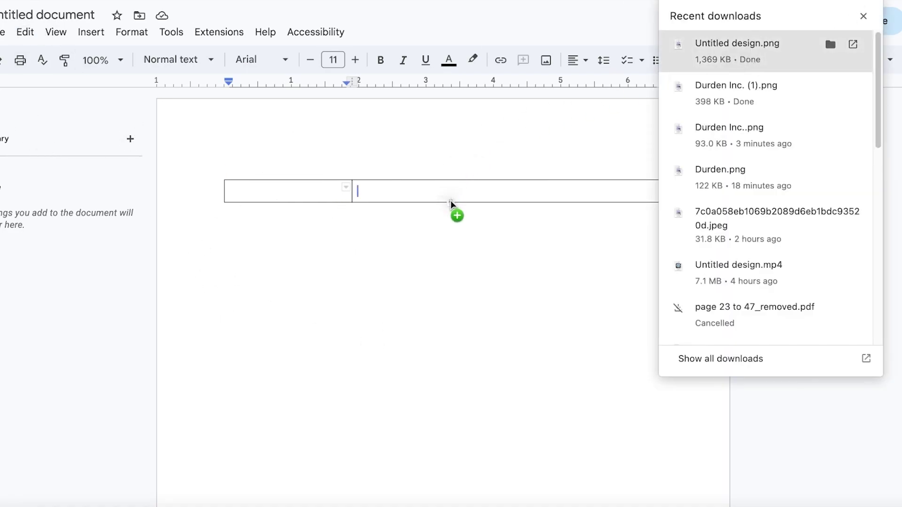
drag(450, 201, 450, 202)
drag(525, 264, 302, 283)
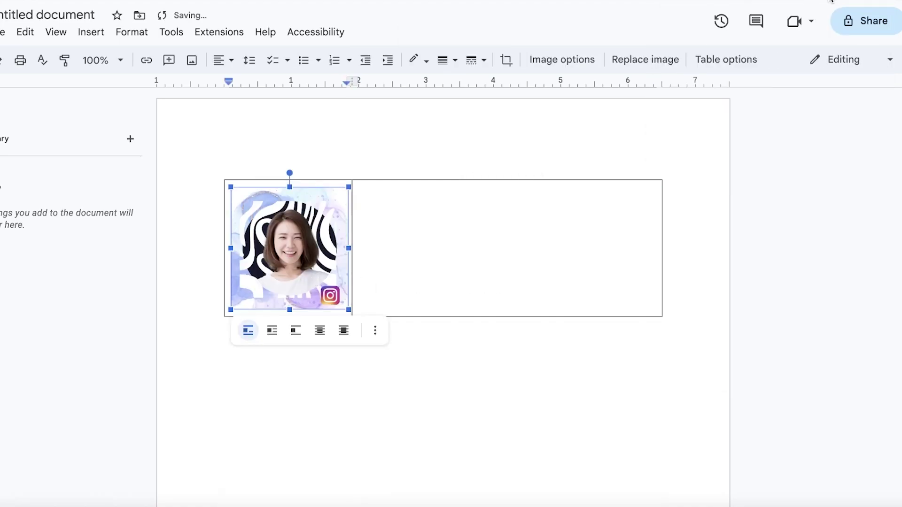
click(764, 2)
- Insert the Durden Inc. card PNG into the right cell and shrink it slightly to fit
key(Escape)
click(869, 1)
drag(738, 100, 508, 212)
click(658, 155)
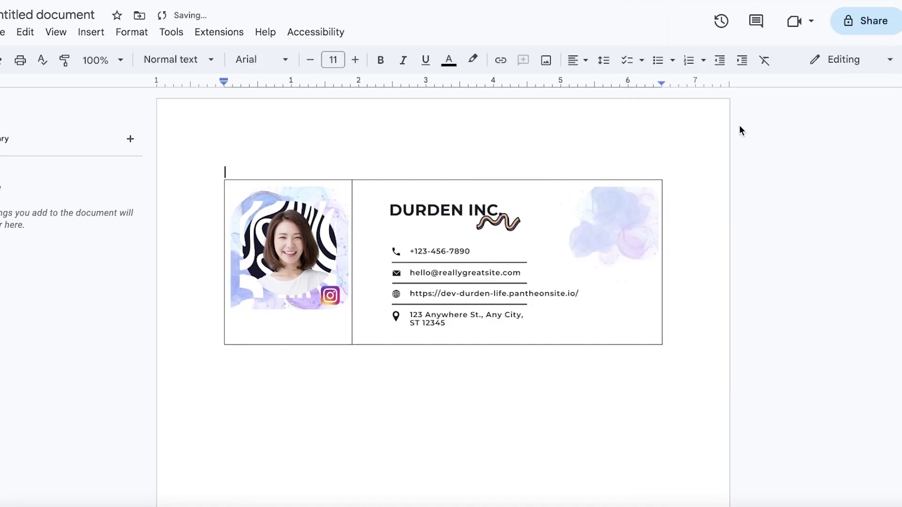
click(536, 234)
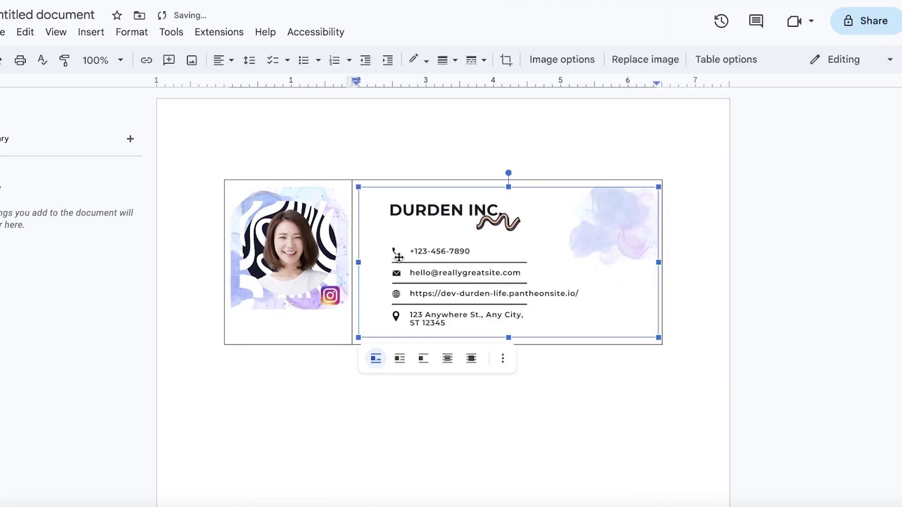
drag(356, 265, 378, 260)
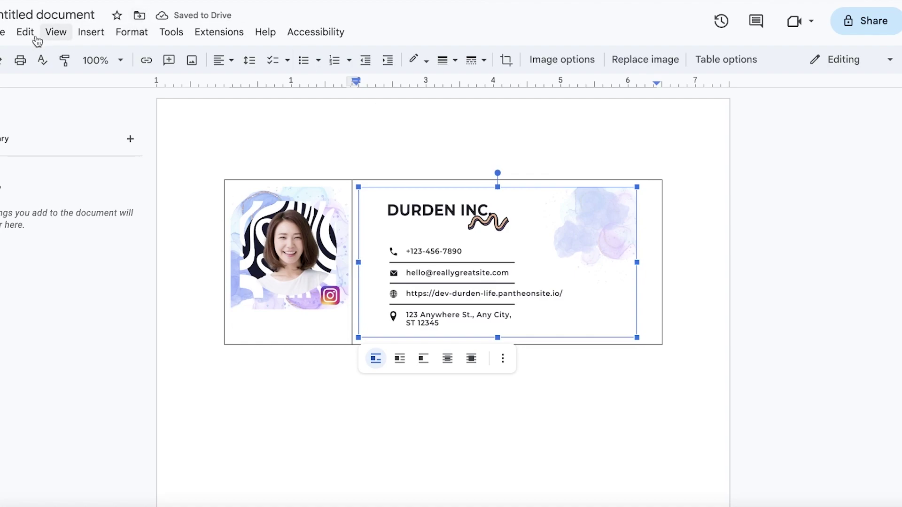
click(605, 125)
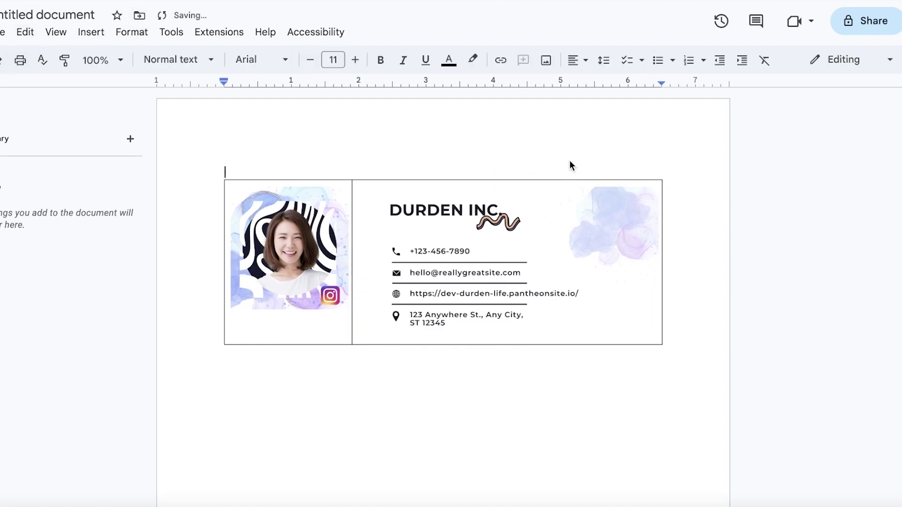
click(330, 298)
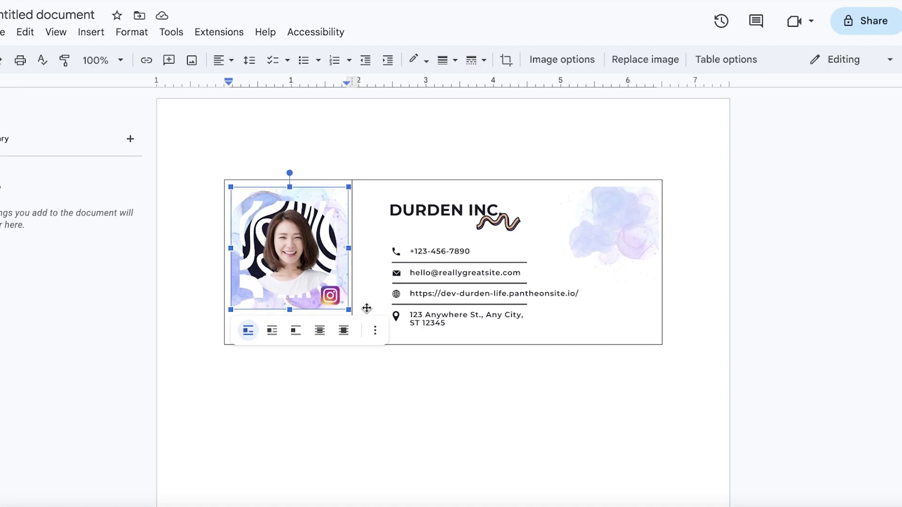
click(421, 298)
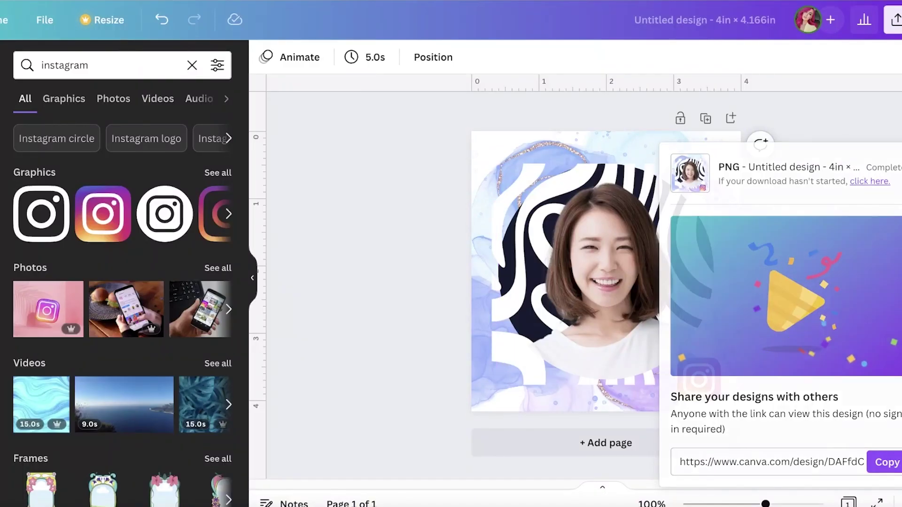
- Delete the photo and swirl, leaving the Instagram logo enlarged and centred on the page
click(797, 375)
click(700, 382)
drag(806, 130, 425, 322)
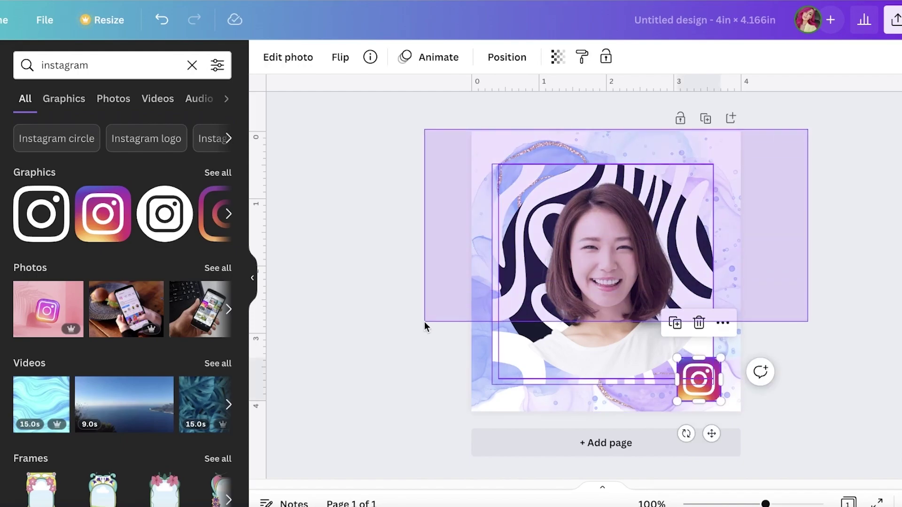
key(Delete)
key(Delete)
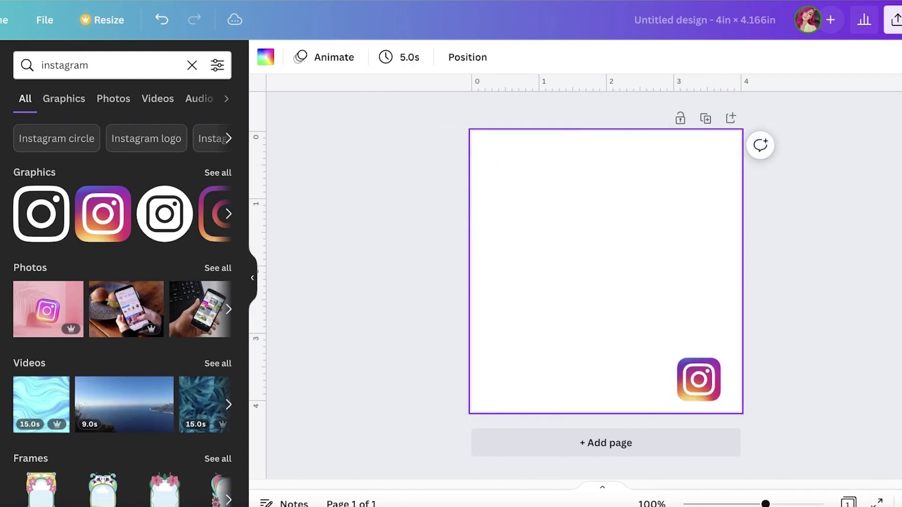
drag(699, 380, 438, 439)
drag(548, 345, 624, 277)
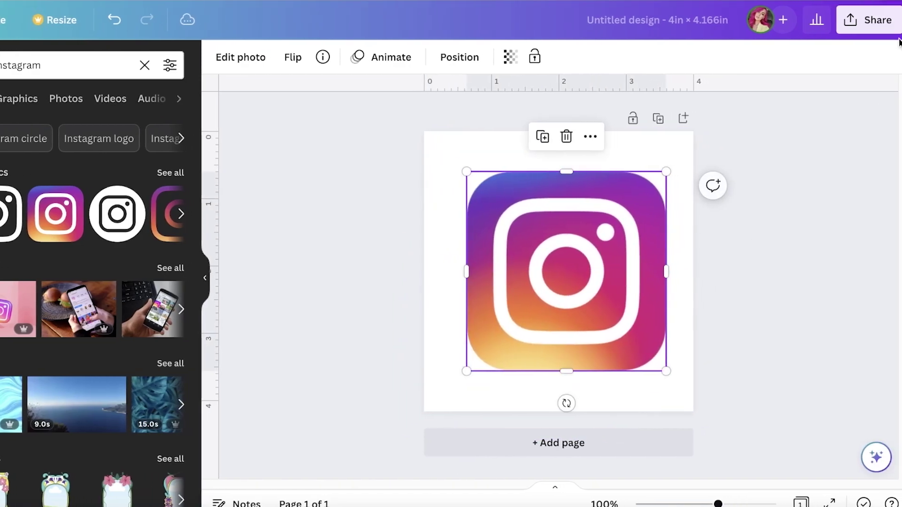
- Open the logo design's download settings, then select the card's title, wiggle, contact rows and image
click(898, 19)
click(636, 369)
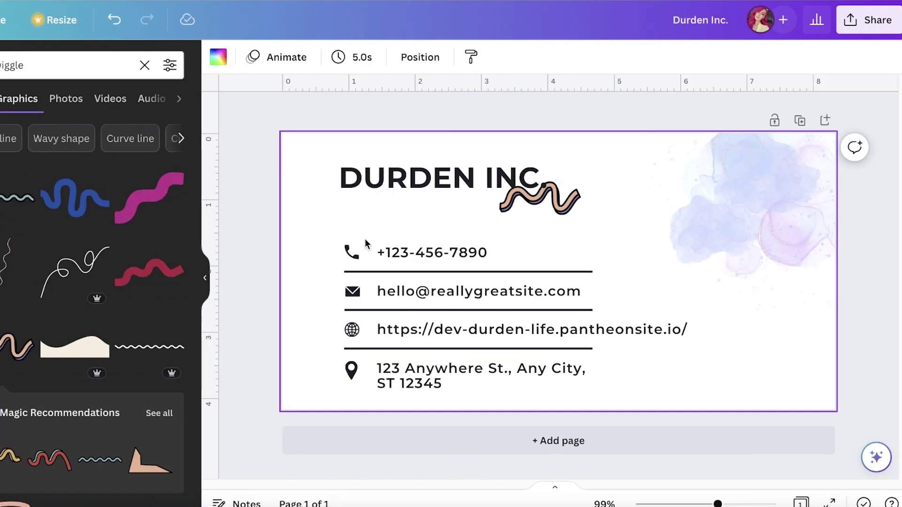
click(309, 171)
drag(251, 137, 817, 288)
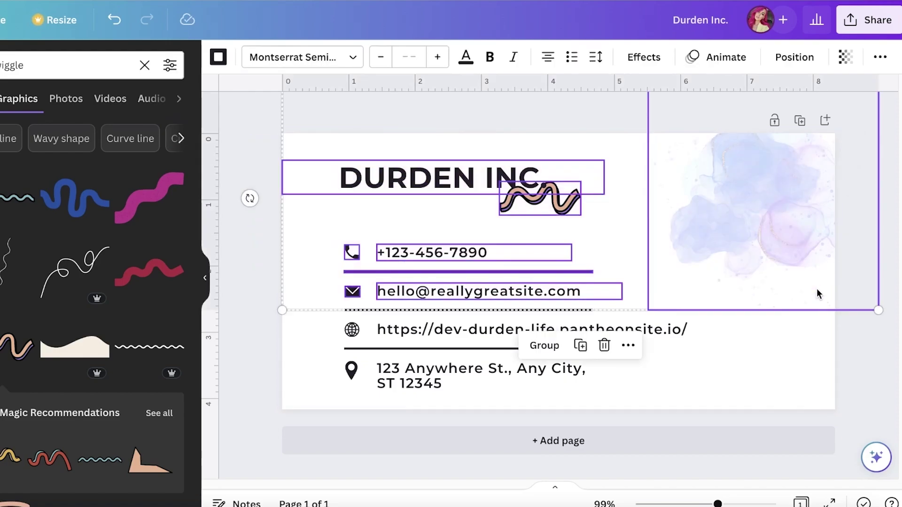
- Delete all card elements except the website row and download it as a PNG
key(Delete)
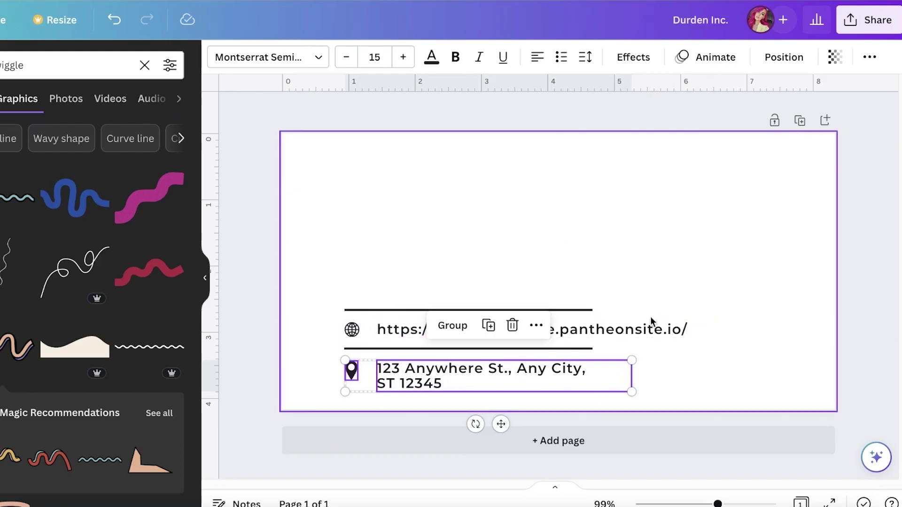
key(Delete)
click(868, 21)
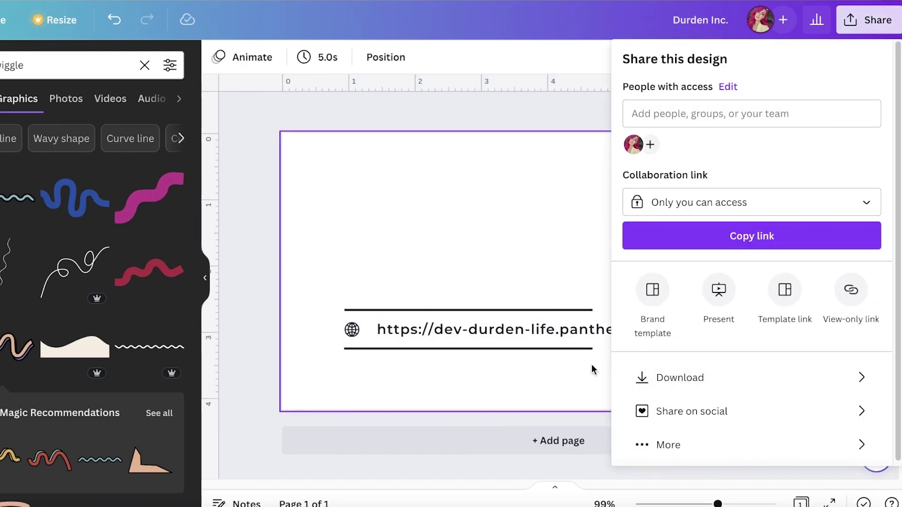
click(661, 376)
click(650, 302)
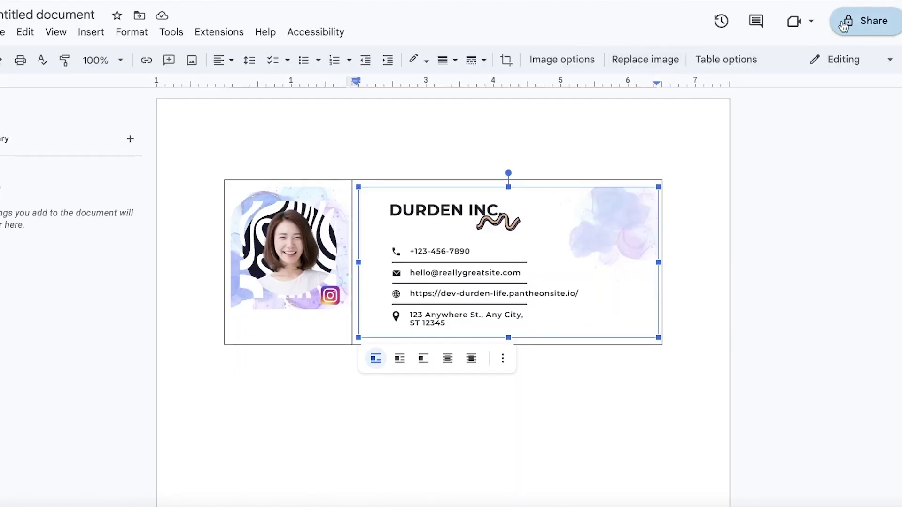
- Insert the Instagram logo PNG into the left cell and shrink it to a tiny icon
click(858, 2)
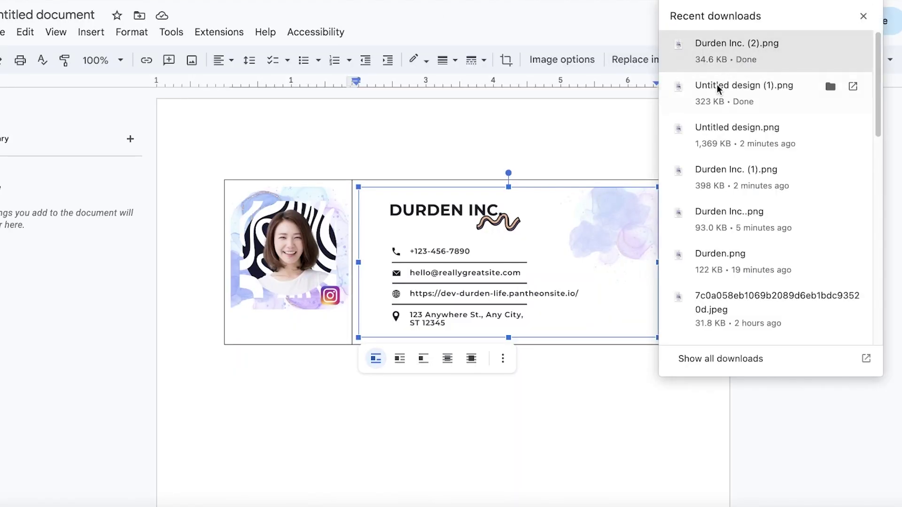
drag(719, 85, 310, 301)
click(295, 279)
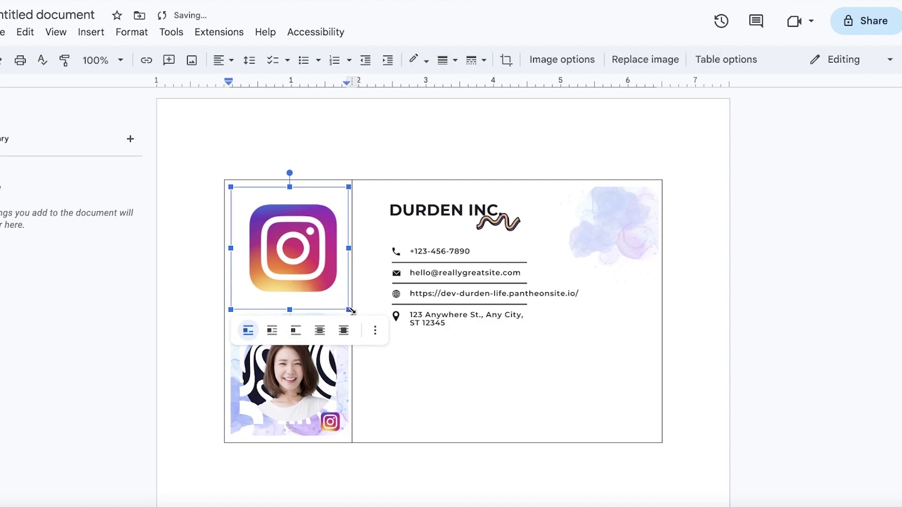
drag(348, 311, 237, 203)
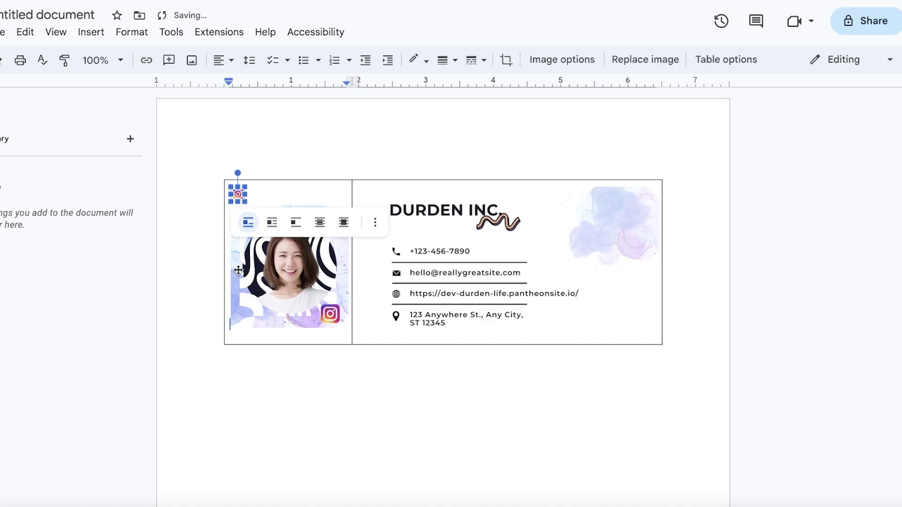
- Set the small Instagram icon to Behind text and move it onto the portrait's bottom-right corner
click(375, 223)
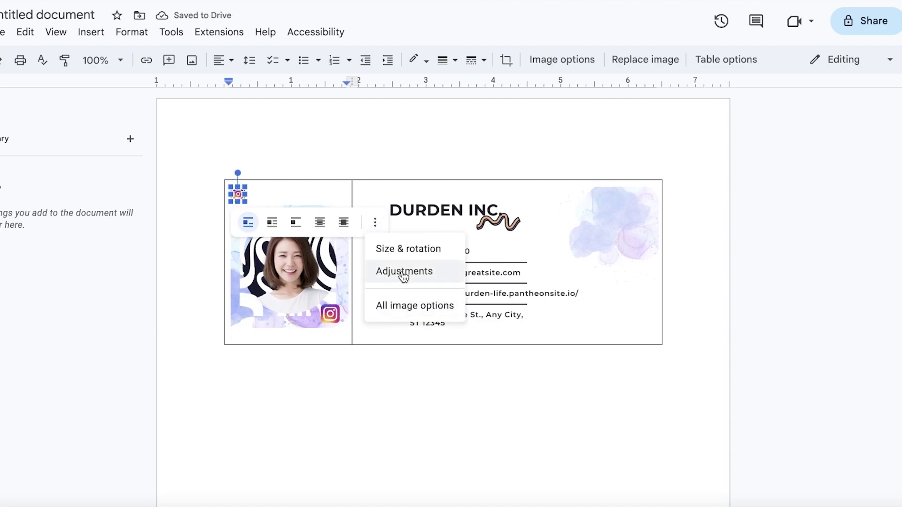
click(278, 326)
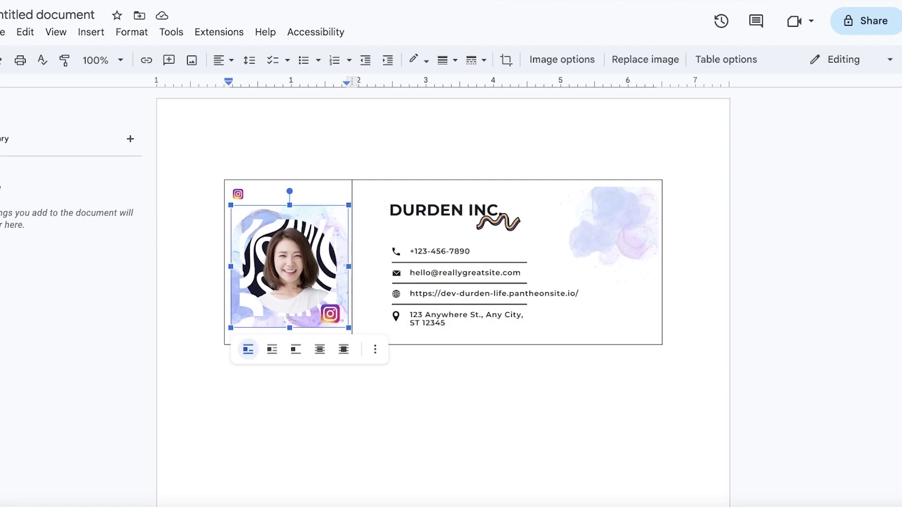
click(239, 196)
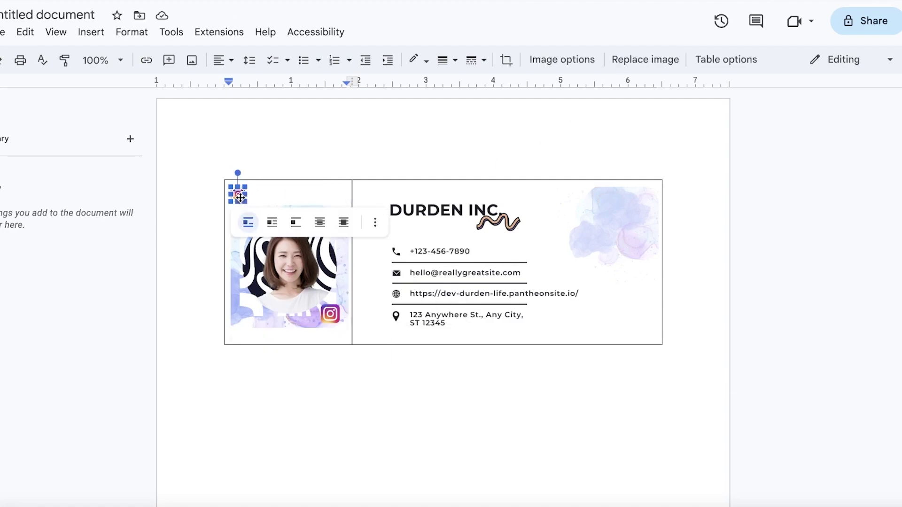
click(344, 223)
click(319, 224)
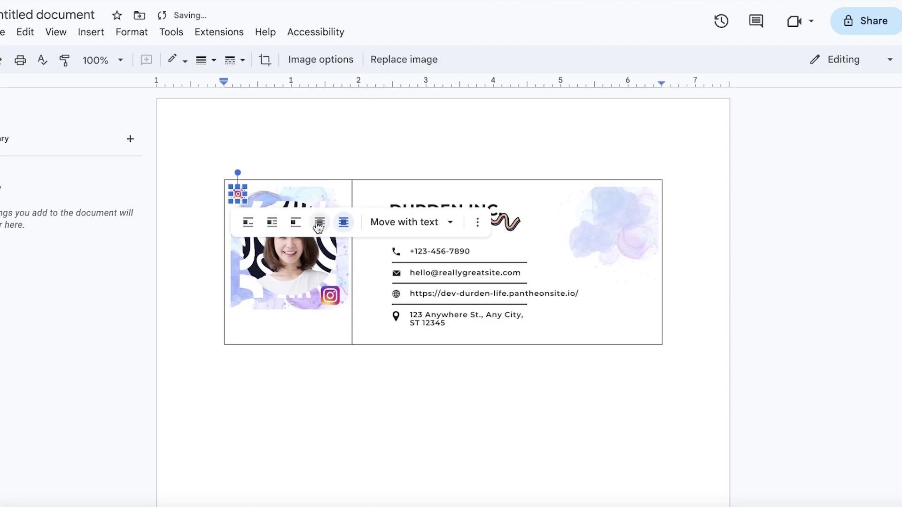
drag(238, 195, 350, 312)
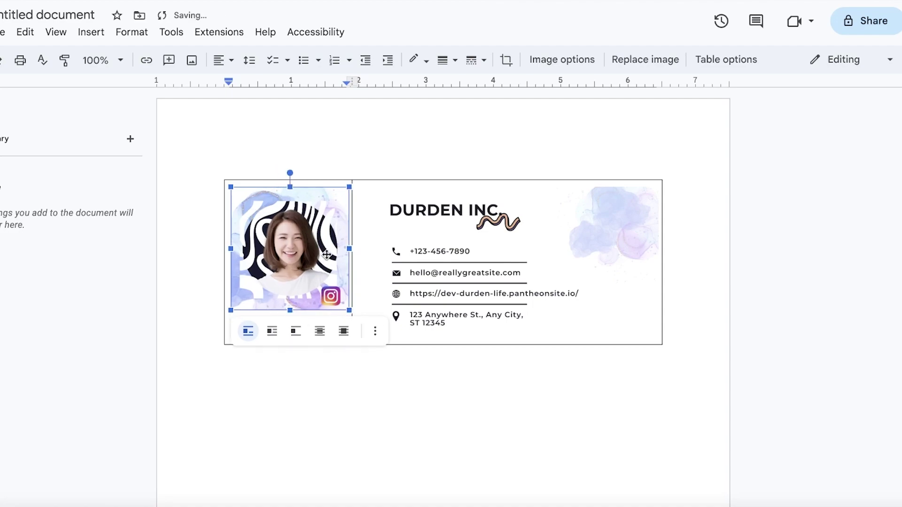
- Reselect the portrait image in the left cell and bring up the editing mode choices
click(425, 119)
click(312, 238)
click(280, 135)
click(282, 188)
click(890, 65)
- Link the portrait photo to the copied Instagram profile address
click(891, 66)
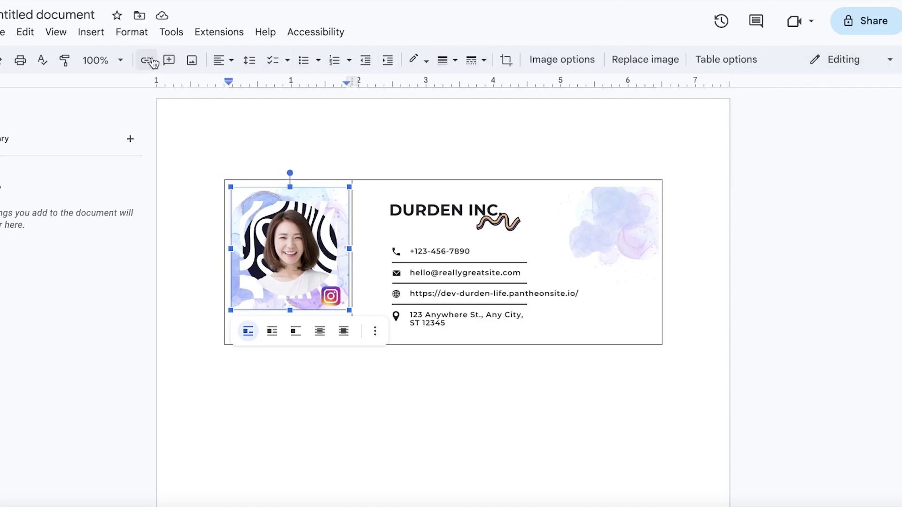
click(147, 61)
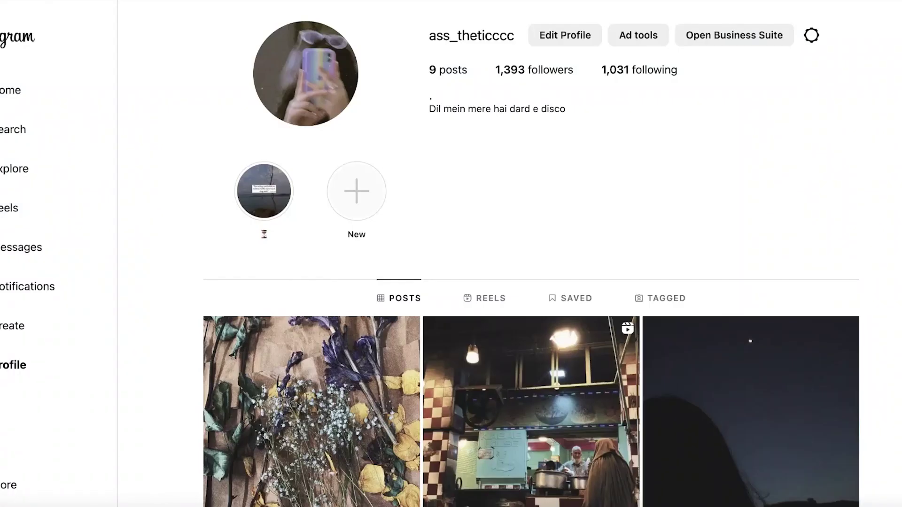
right_click(247, 2)
click(266, 83)
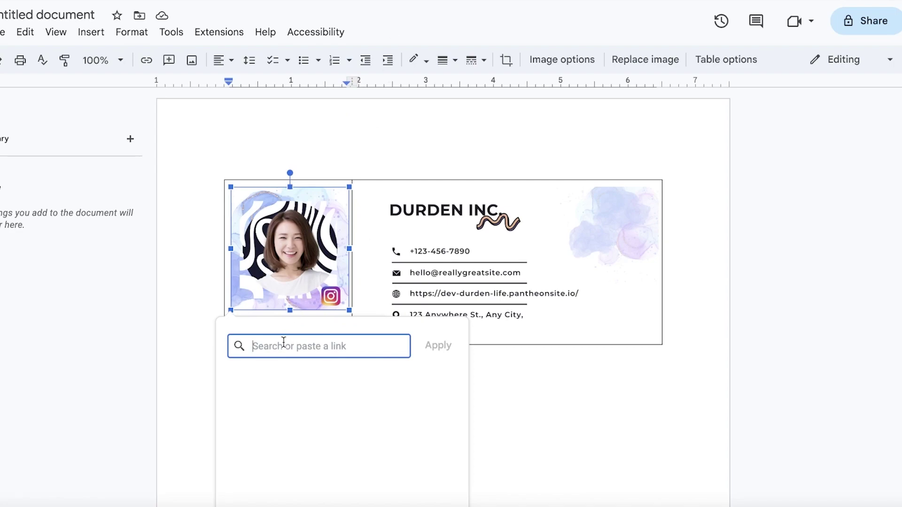
right_click(284, 342)
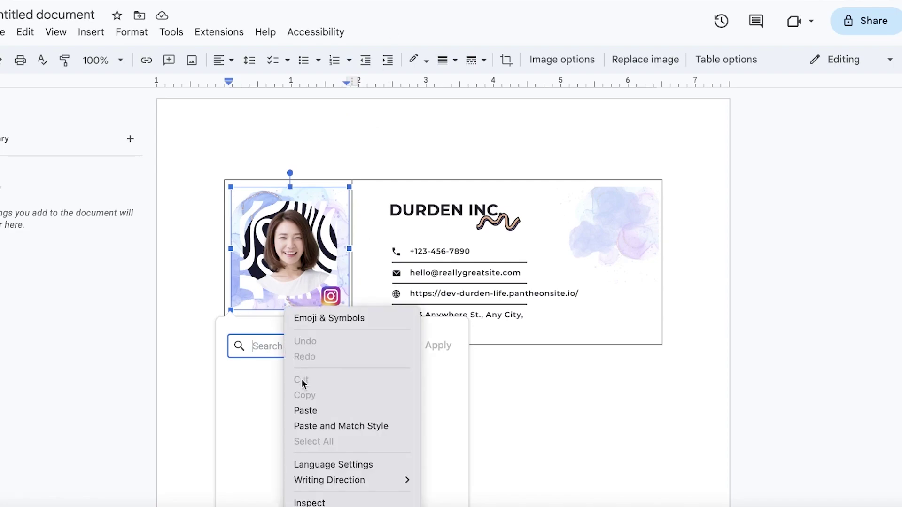
click(309, 410)
click(429, 345)
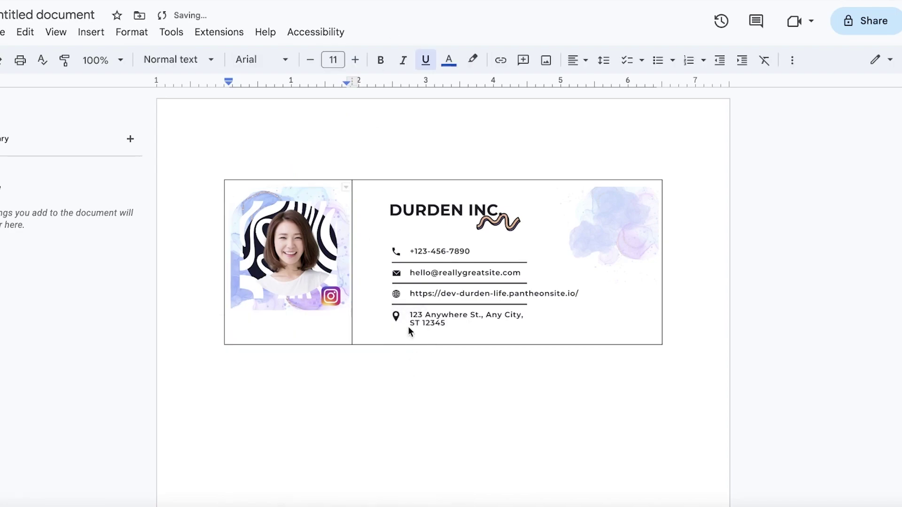
- Link the Durden Inc. card image to the Durden Fashion website address
click(451, 288)
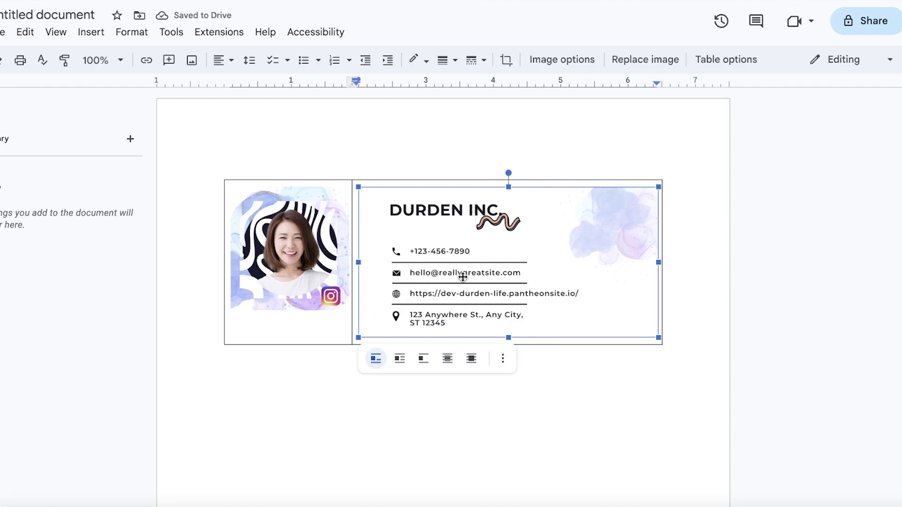
right_click(536, 273)
click(153, 62)
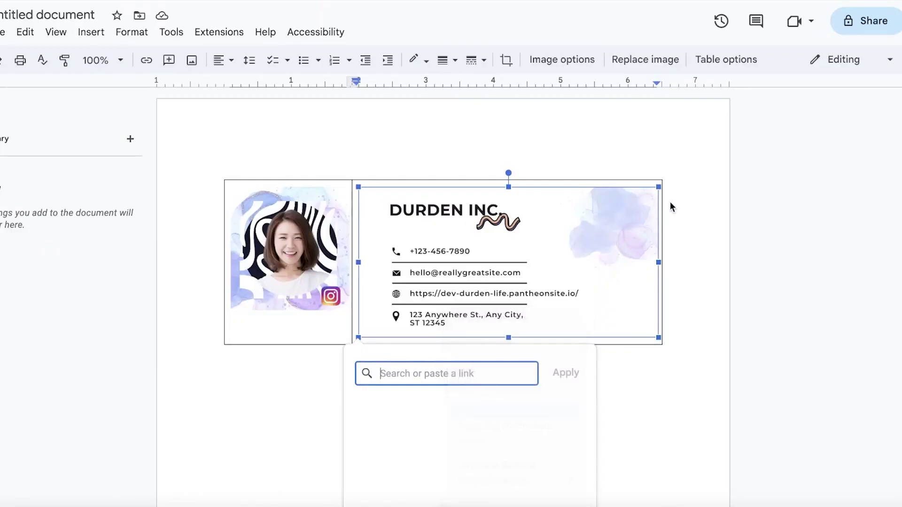
text(https://dev-durden-life.pantheonsite.io/)
click(578, 375)
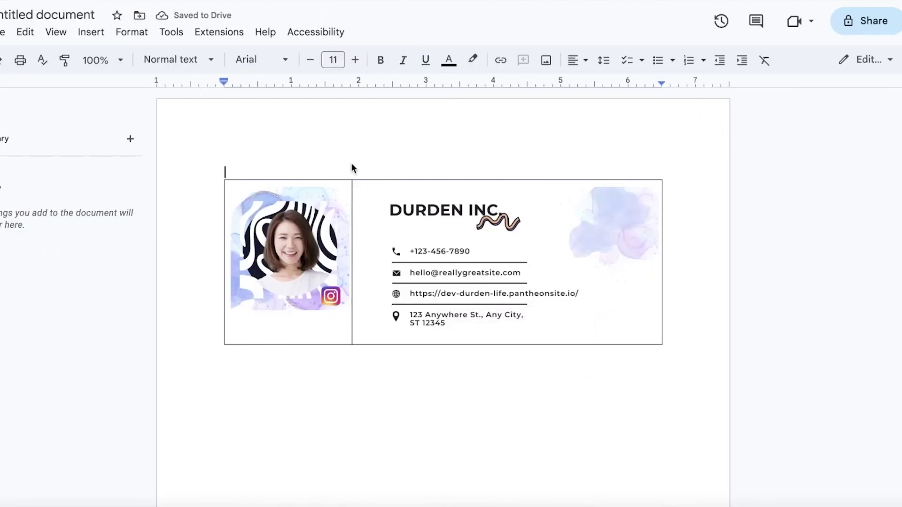
- Turn the table cell's top border white
click(349, 181)
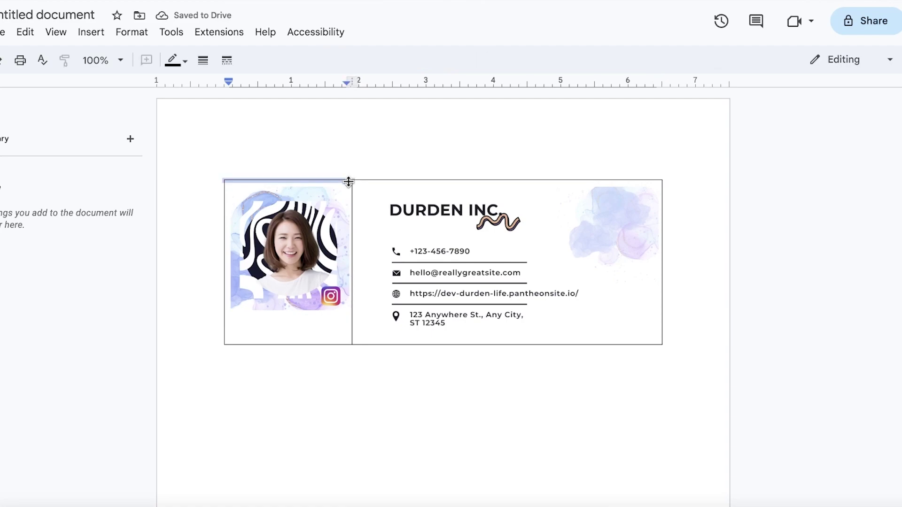
click(174, 61)
click(316, 87)
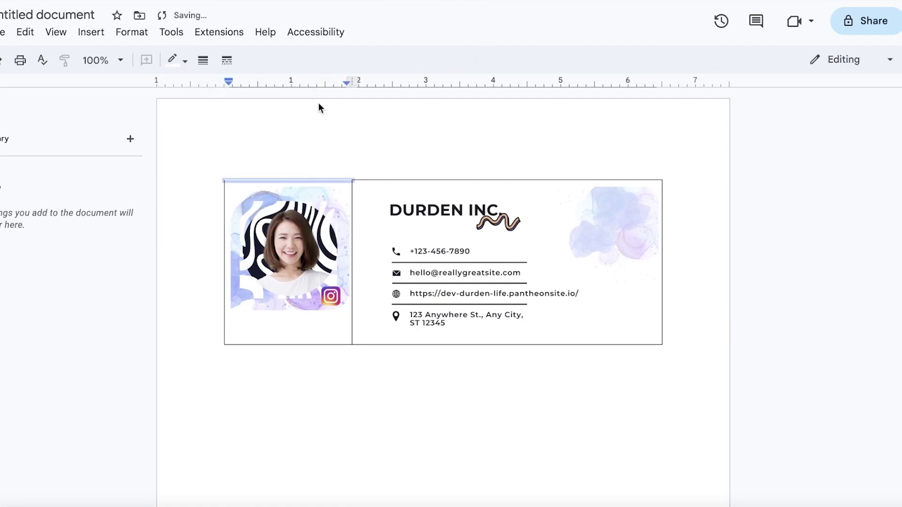
click(185, 61)
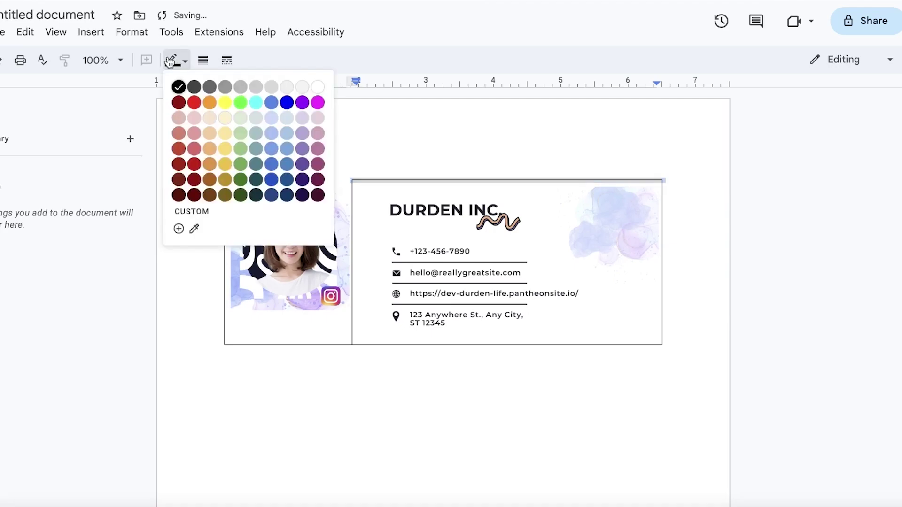
click(317, 88)
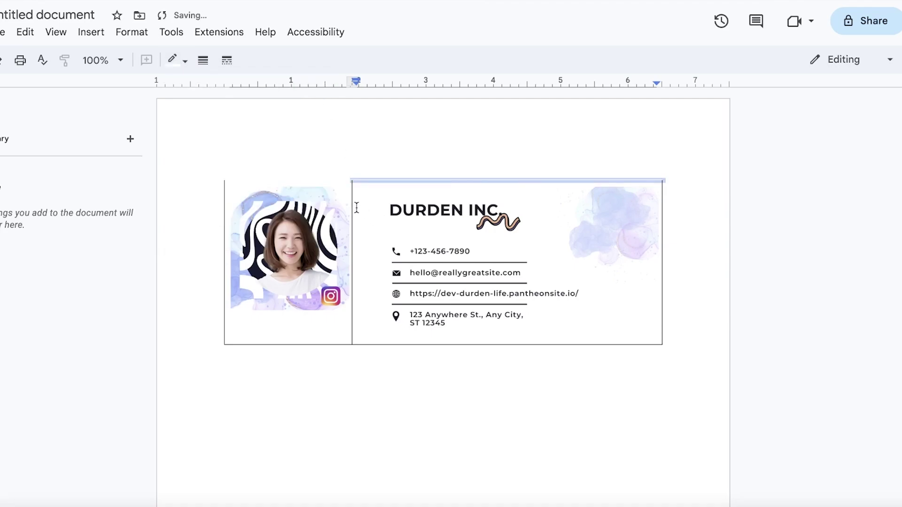
- Select both cells and turn the table's right border white so no borders show
click(215, 292)
drag(217, 406, 204, 310)
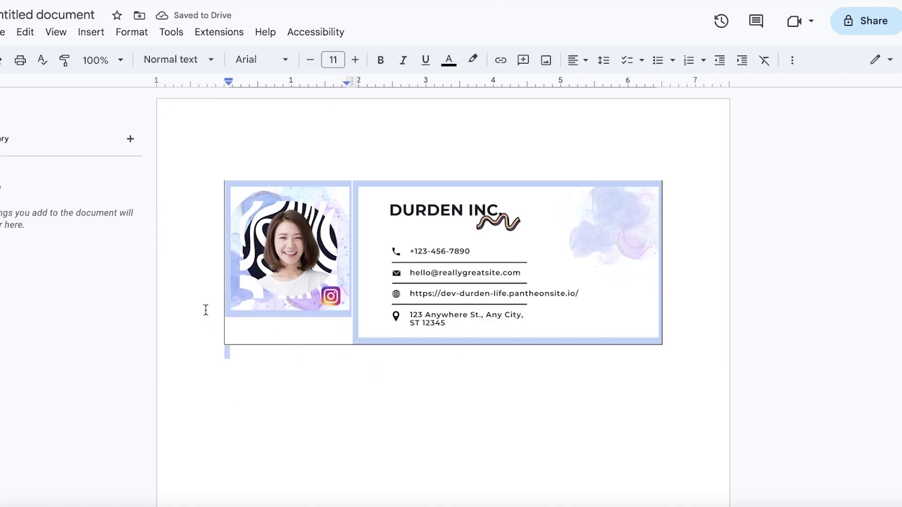
click(662, 322)
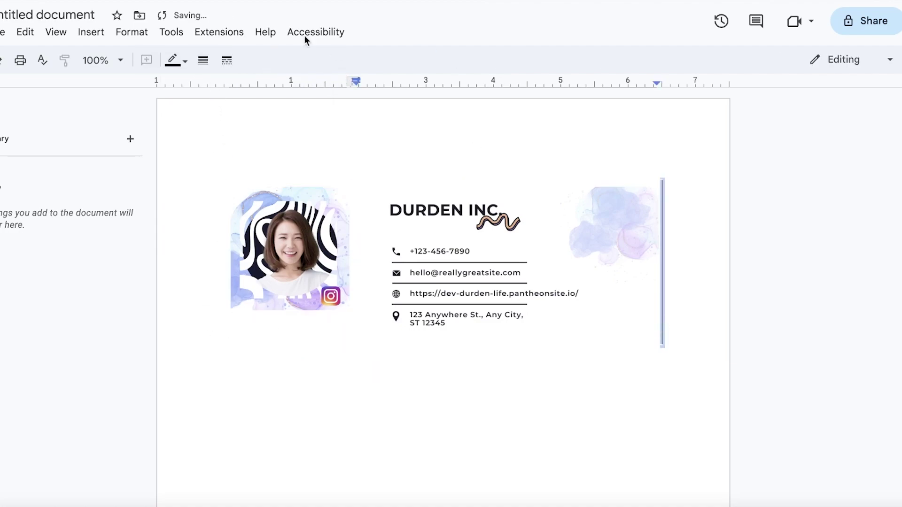
click(190, 61)
click(324, 89)
click(503, 153)
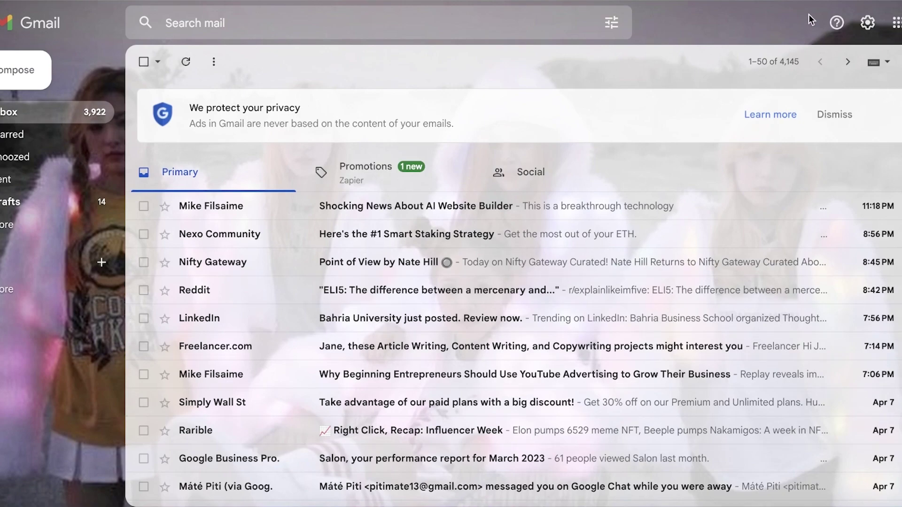
- Create a new Gmail signature named 'Durden' in Settings, then select the entire Docs signature table
click(864, 24)
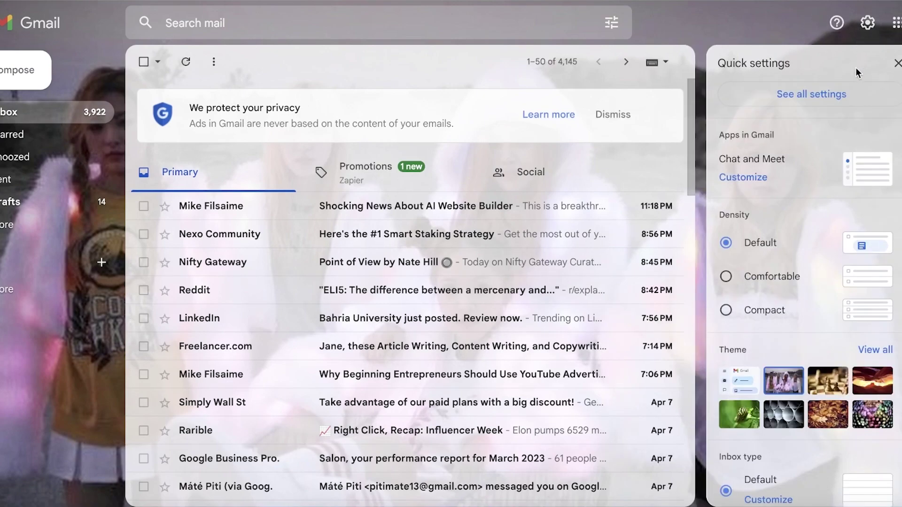
click(839, 96)
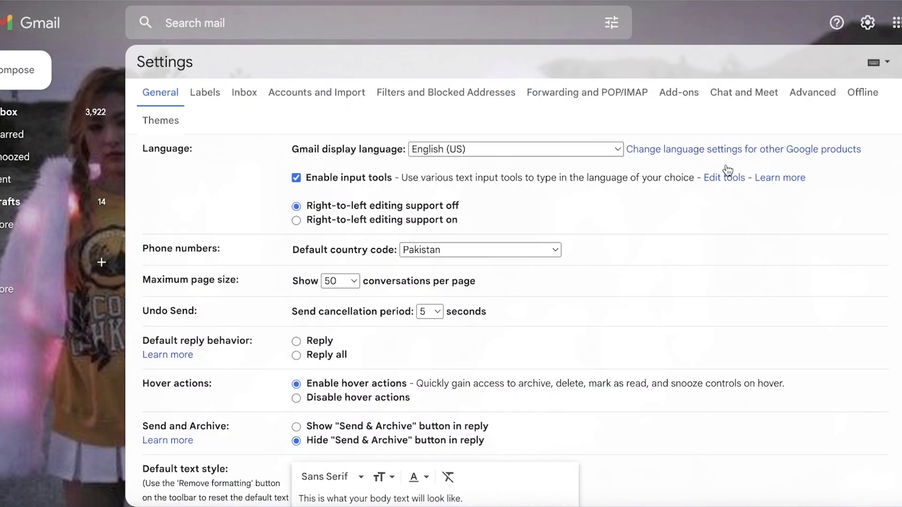
scroll(544, 262, down, 10)
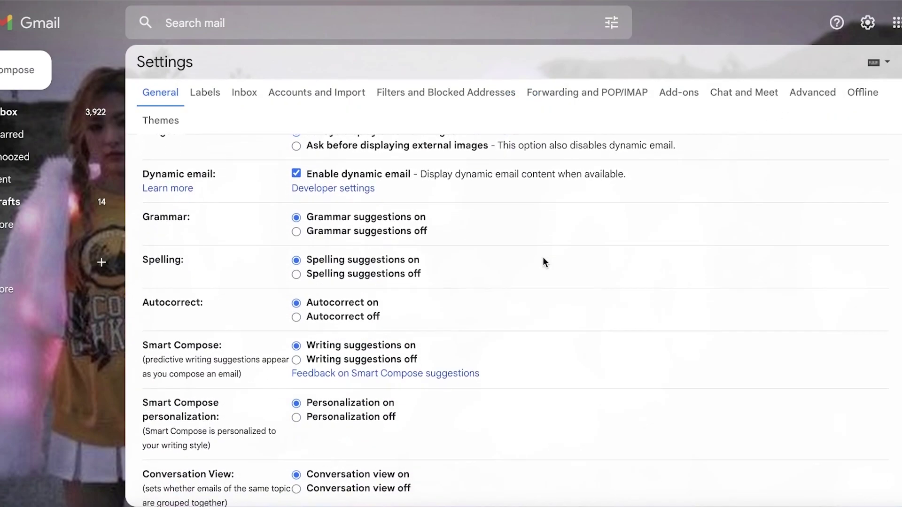
scroll(544, 262, down, 20)
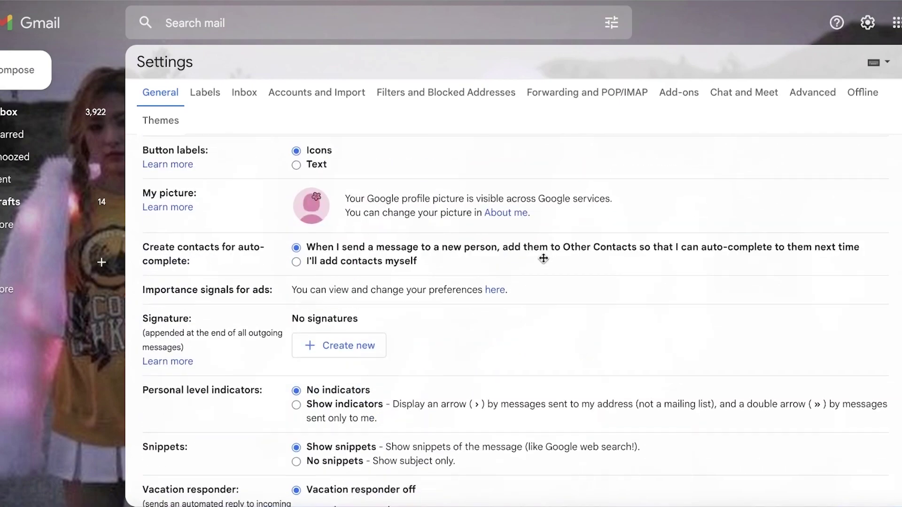
scroll(544, 262, down, 3)
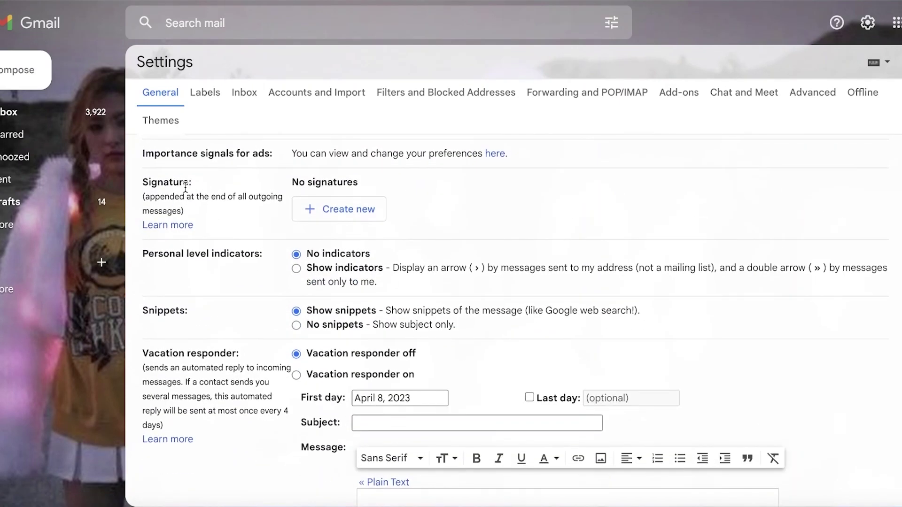
scroll(187, 192, down, 1)
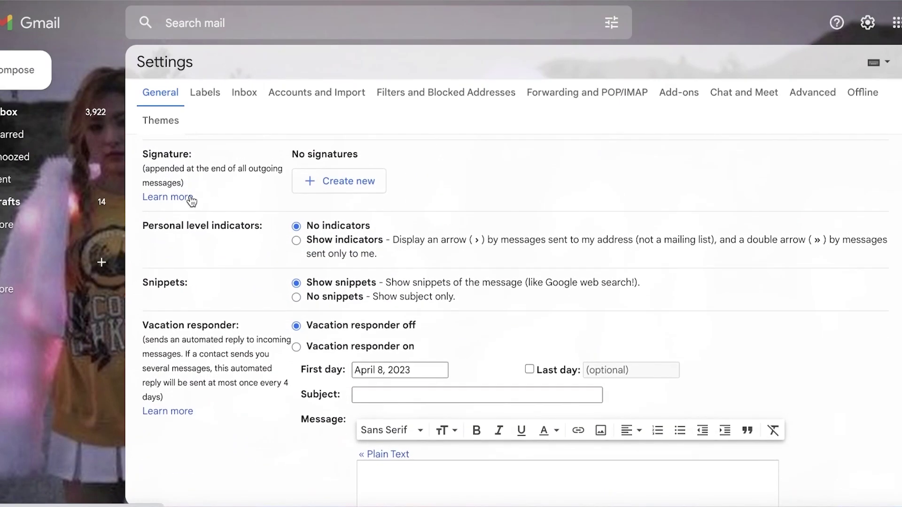
click(317, 185)
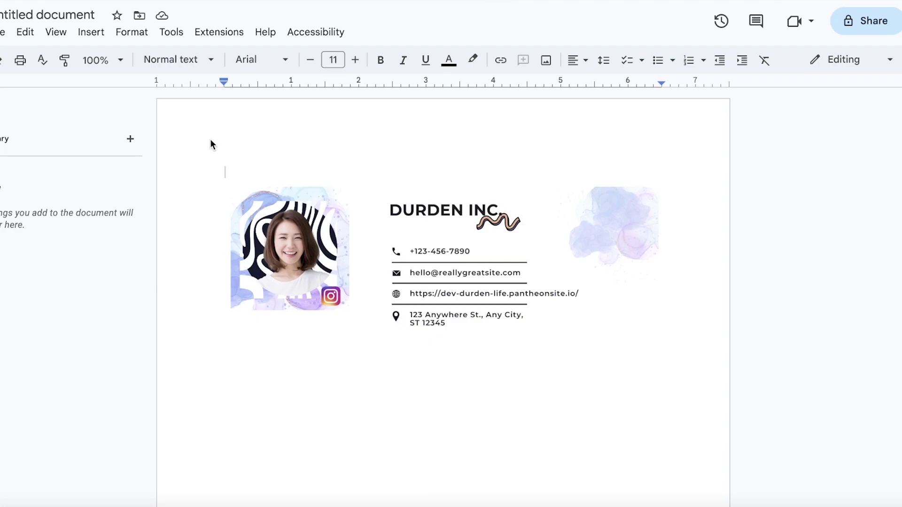
mouse_move(210, 139)
mouse_down()
mouse_move(282, 197)
mouse_move(614, 403)
mouse_up()
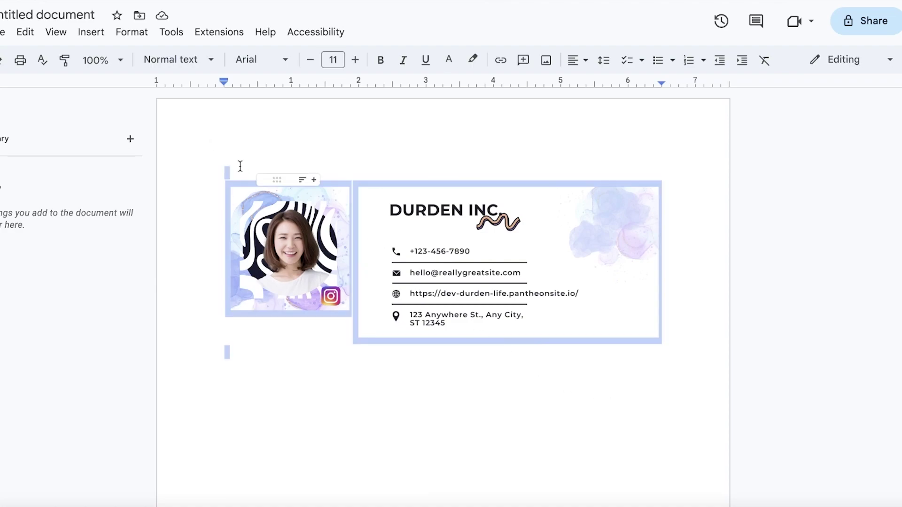
mouse_move(192, 133)
mouse_down()
mouse_move(638, 413)
mouse_move(714, 447)
mouse_up()
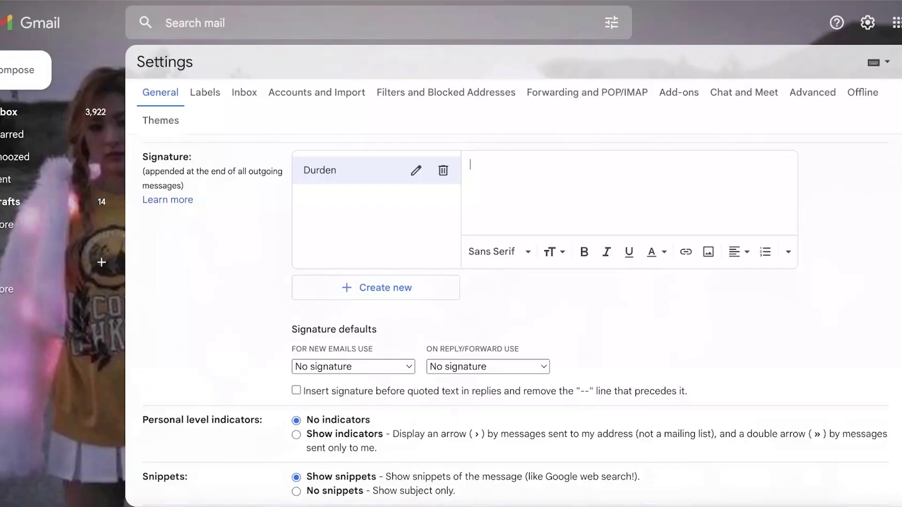
- Paste the signature table into the Durden signature and confirm the photo's Instagram link
key(ctrl+v)
scroll(540, 193, up, 3)
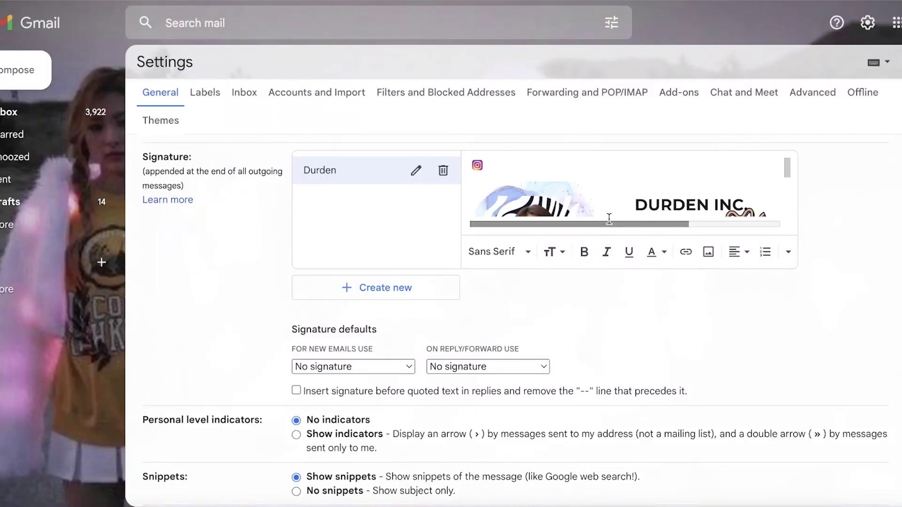
click(584, 218)
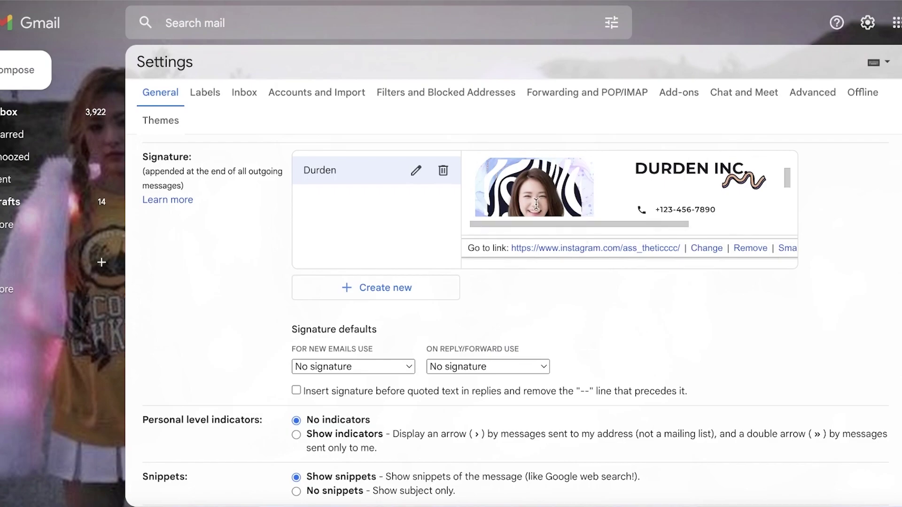
key(Down)
key(Down)
key(Down)
key(Down)
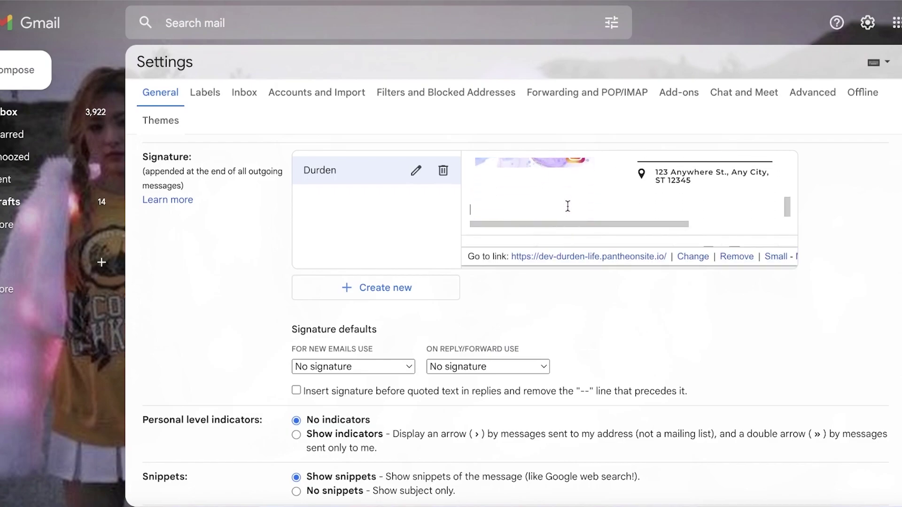
scroll(567, 204, up, 5)
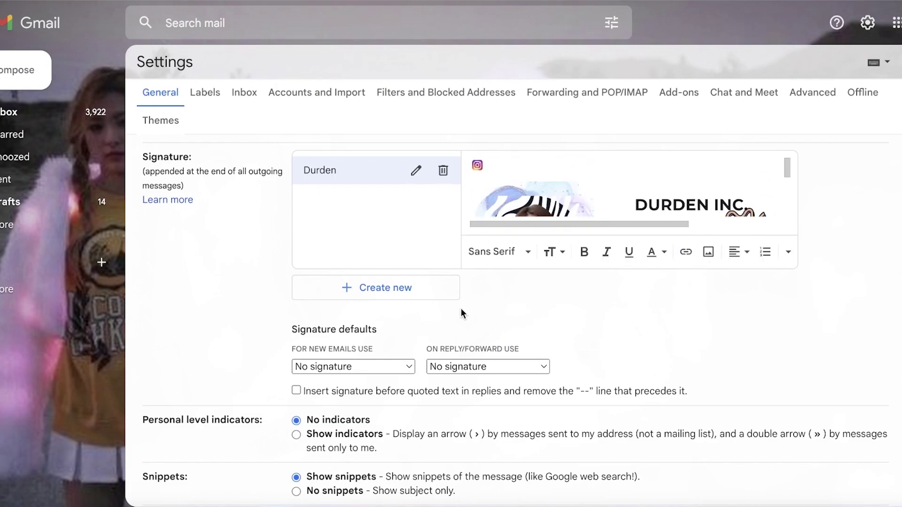